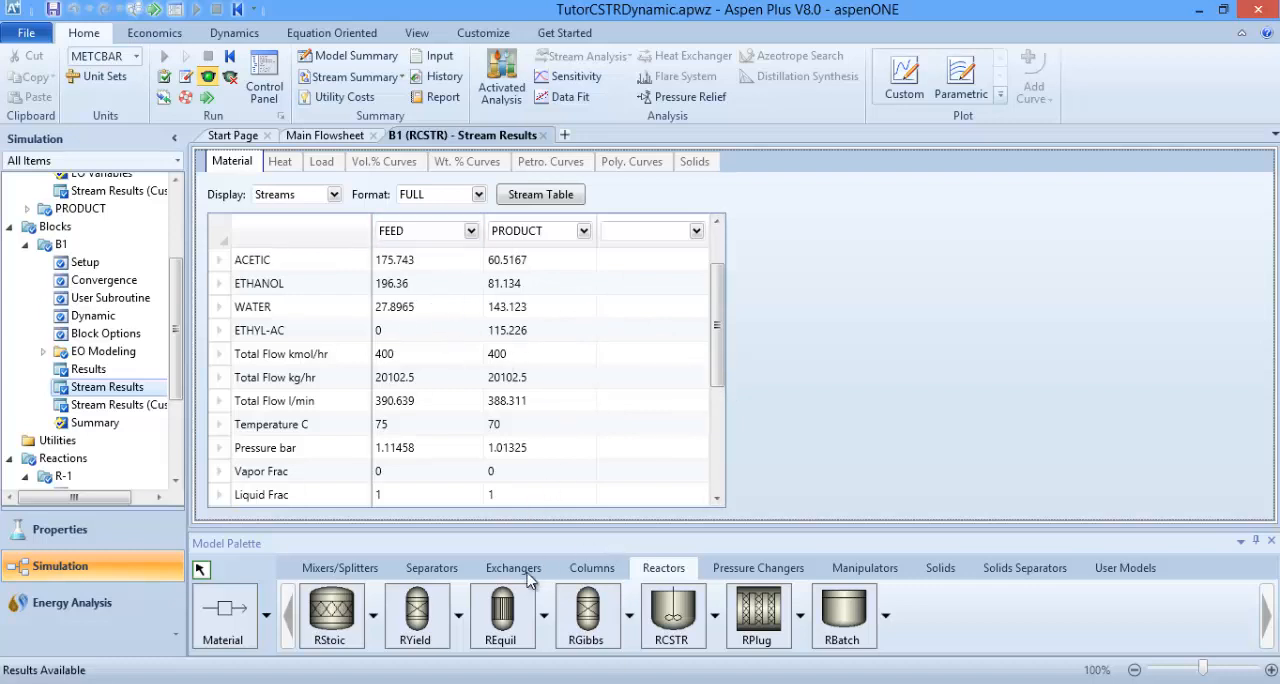
# Step: Consult the introduction on flow-driven dynamics in the Word training manual, and review block B1's stream results in Aspen Plus before closing them
pyautogui.click(352, 683)
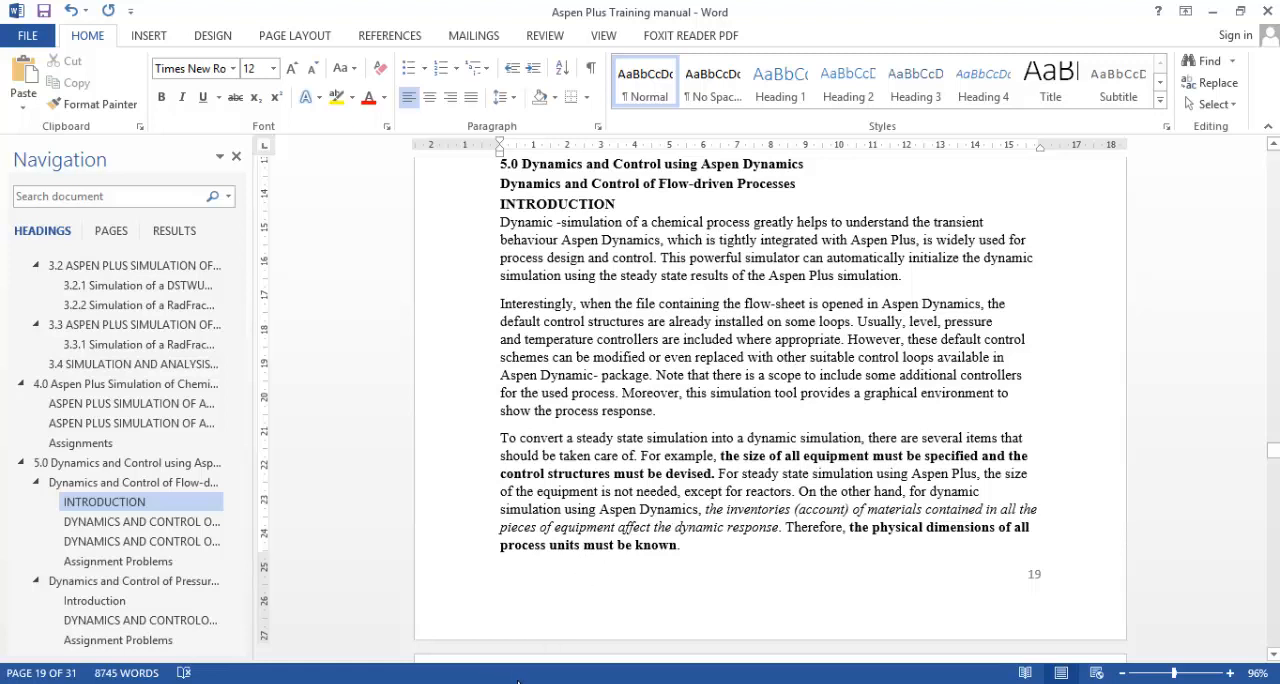
pyautogui.moveTo(391, 682)
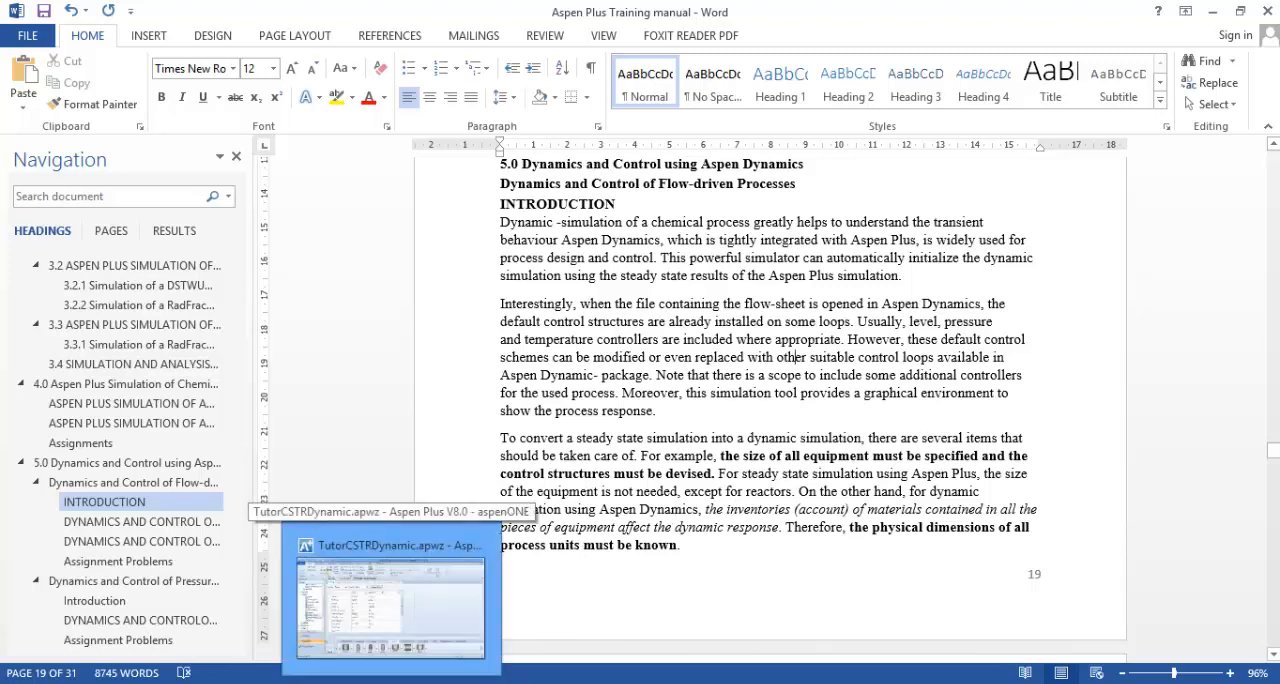
pyautogui.click(390, 595)
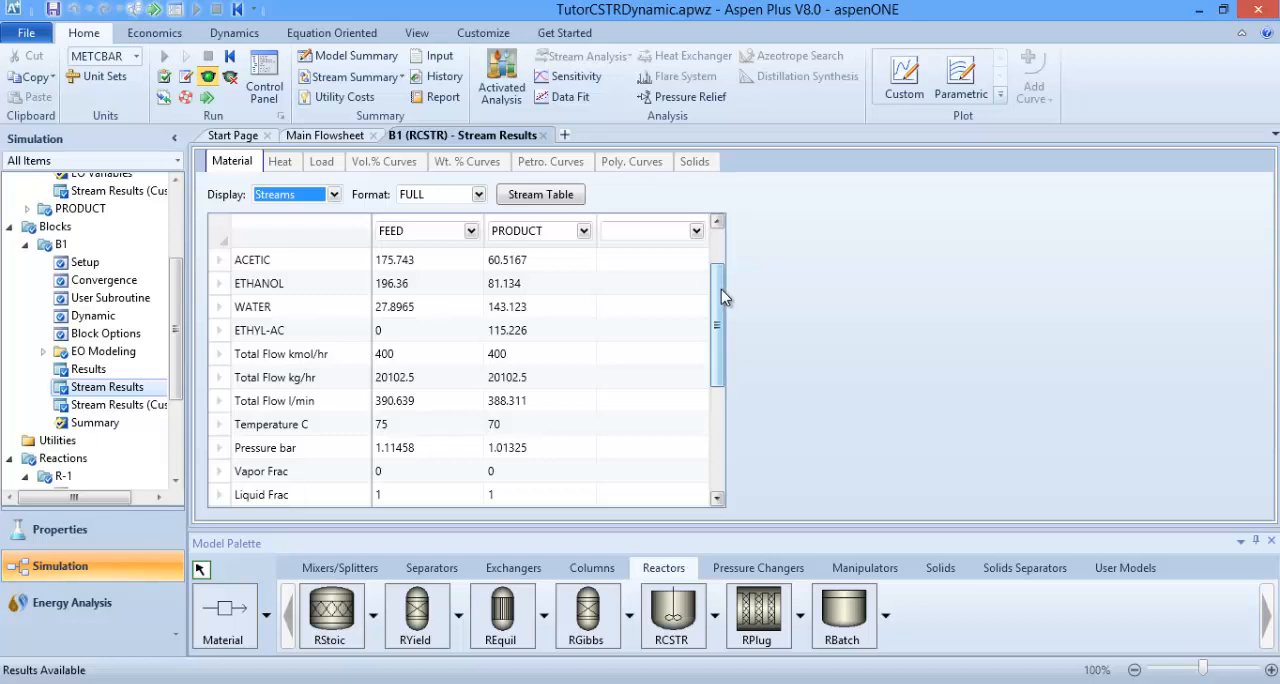
pyautogui.moveTo(722, 295); pyautogui.dragTo(716, 258)
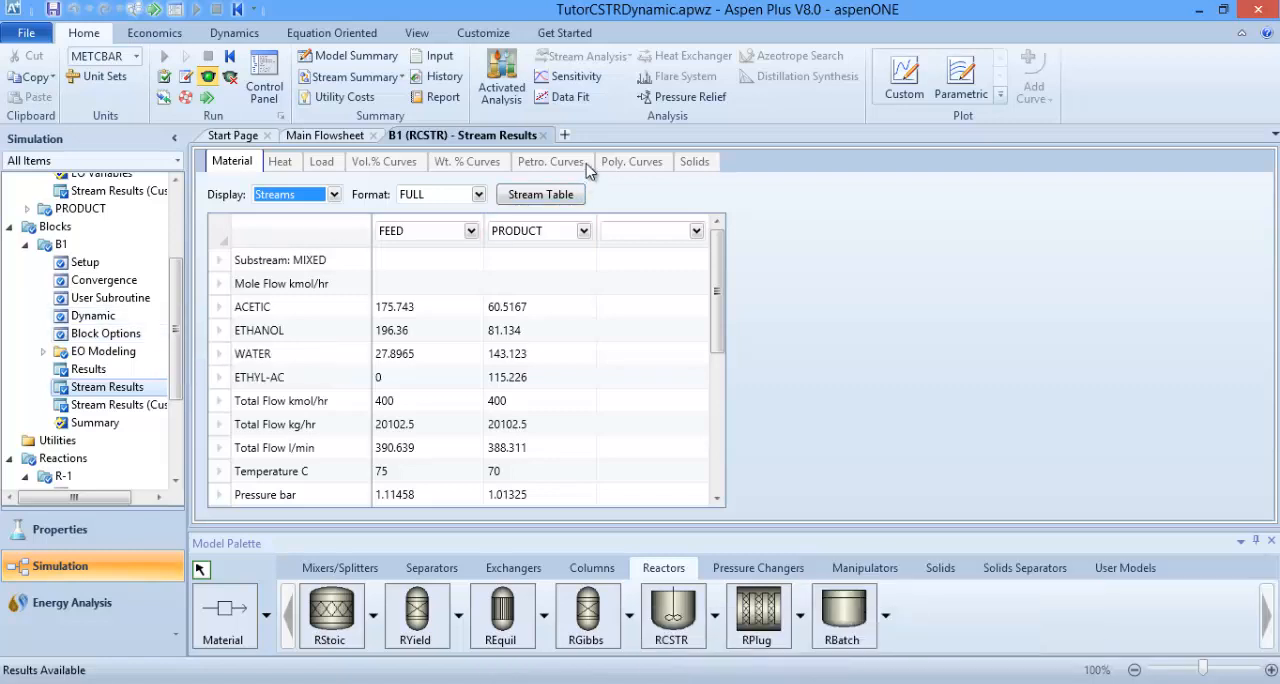
pyautogui.click(543, 135)
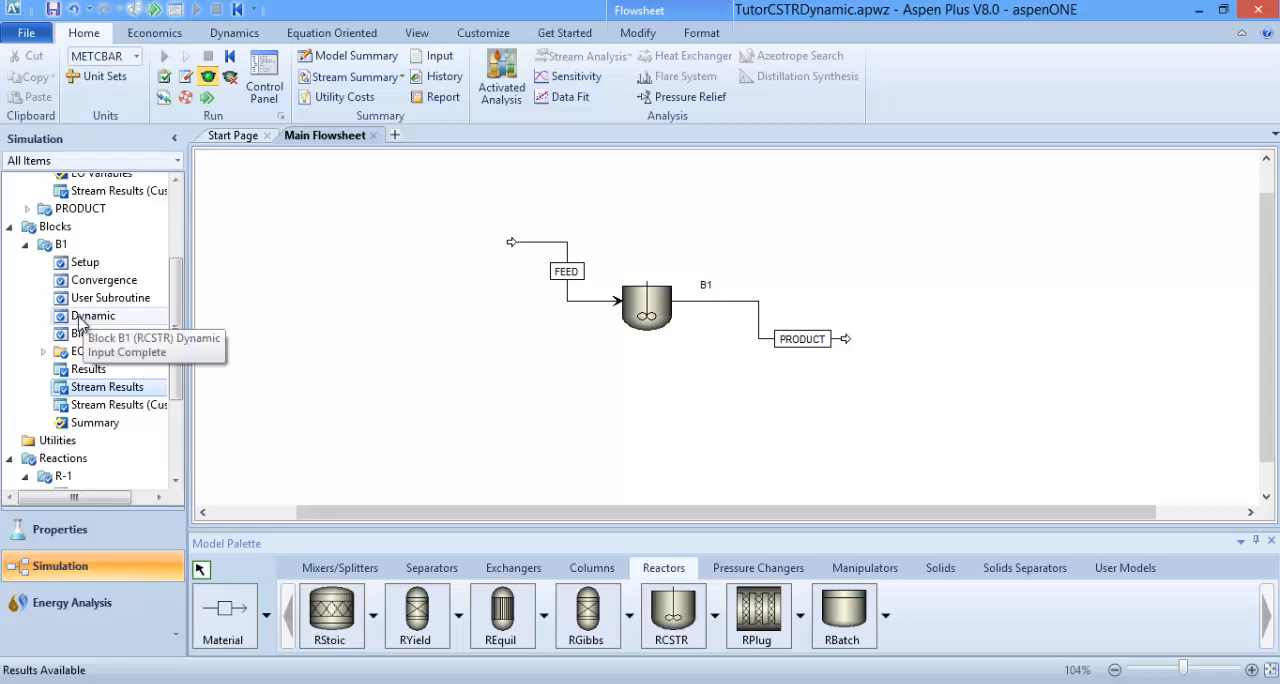
# Step: Open block B1's Dynamic form and enable Dynamic Mode for the simulation
pyautogui.doubleClick(85, 320)
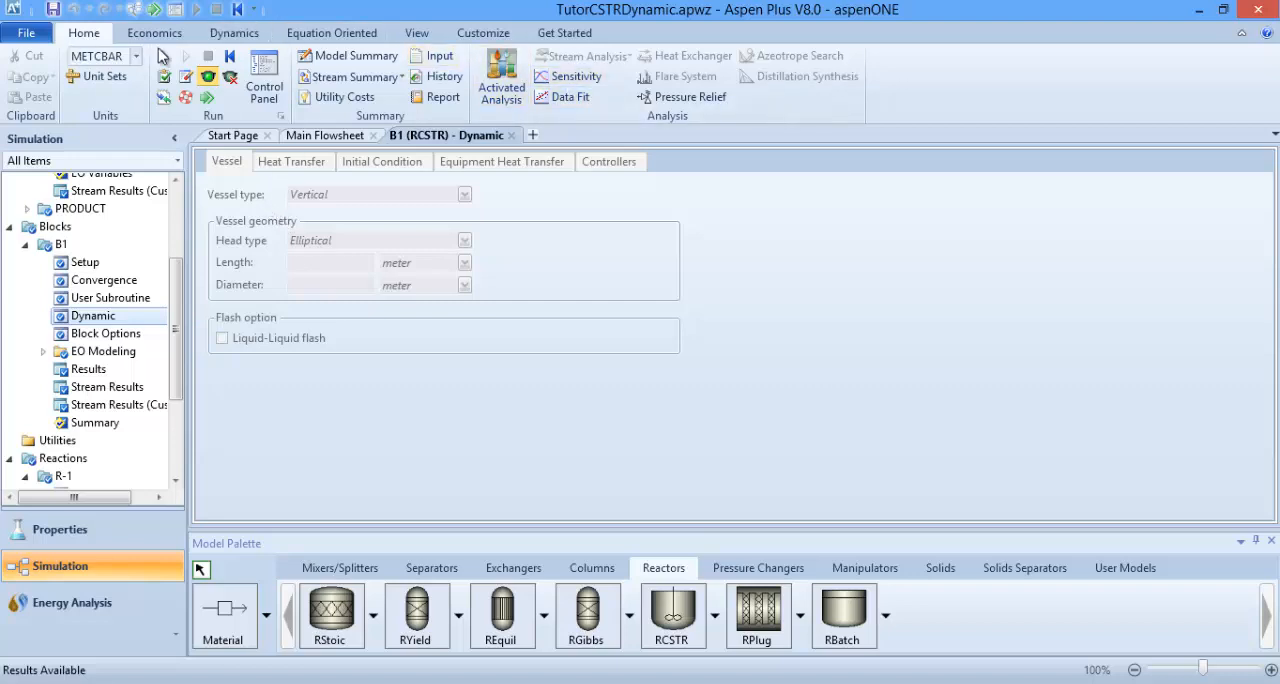
pyautogui.click(229, 38)
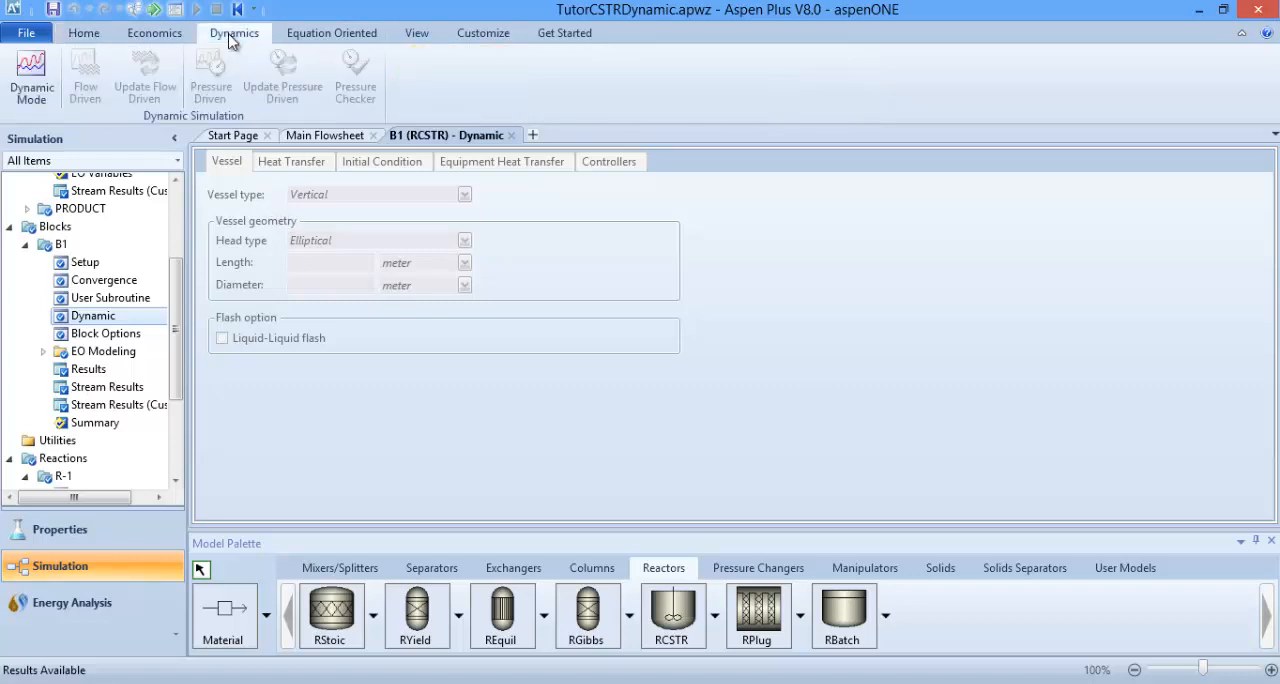
pyautogui.click(27, 80)
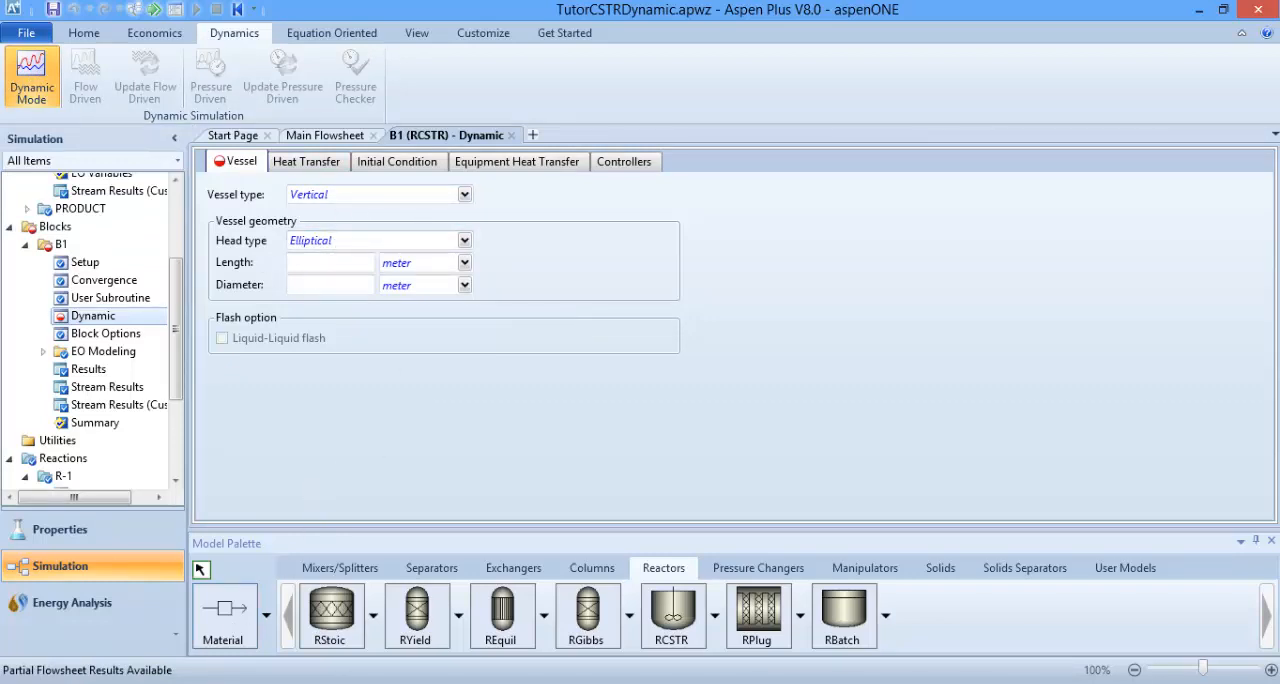
# Step: Look up the reactor geometry in the Word training manual and set block B1's vessel head type to Flat in Aspen Plus
pyautogui.hotkey('alt', 'Tab')
pyautogui.scroll(-9, 520, 562)
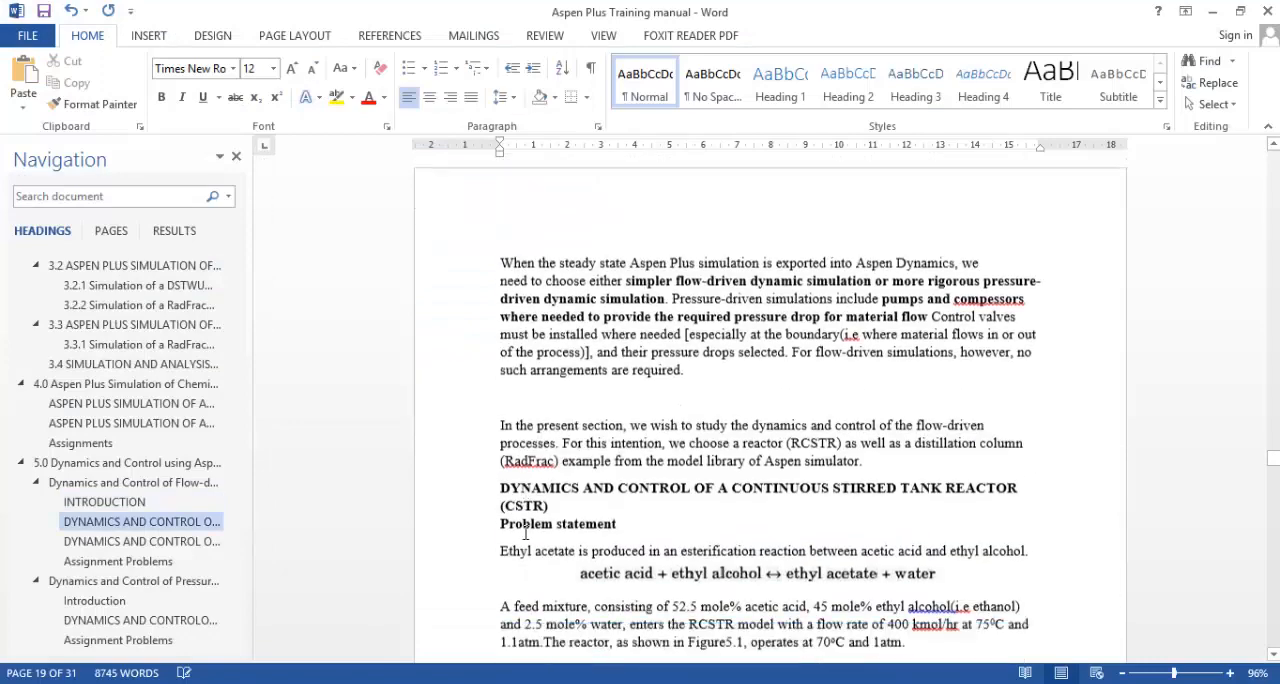
pyautogui.scroll(3, 525, 533)
pyautogui.scroll(-10, 525, 533)
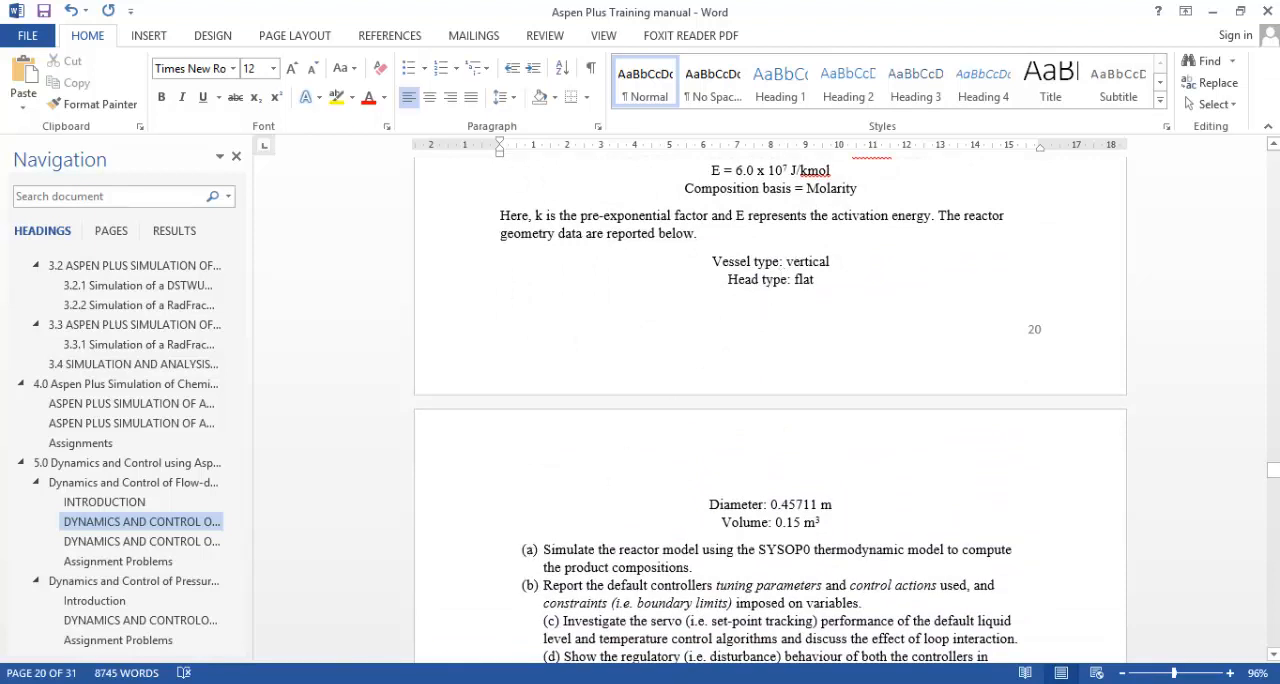
pyautogui.hotkey('alt', 'Tab')
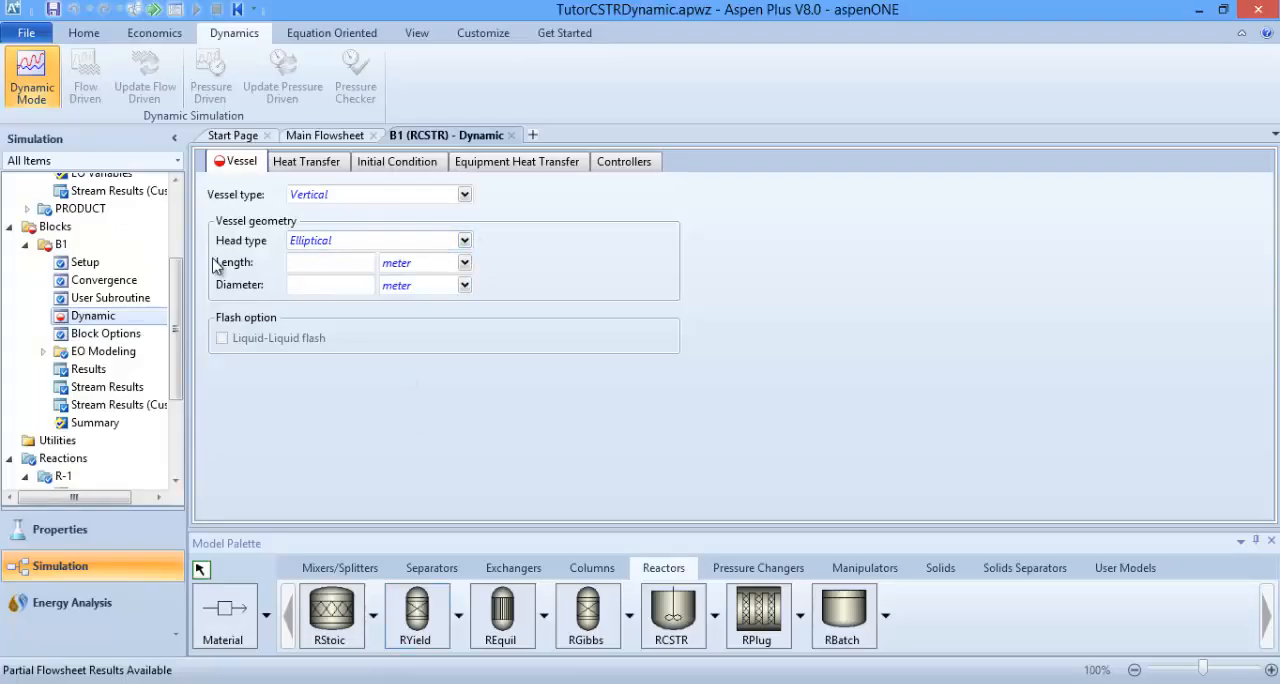
pyautogui.click(465, 241)
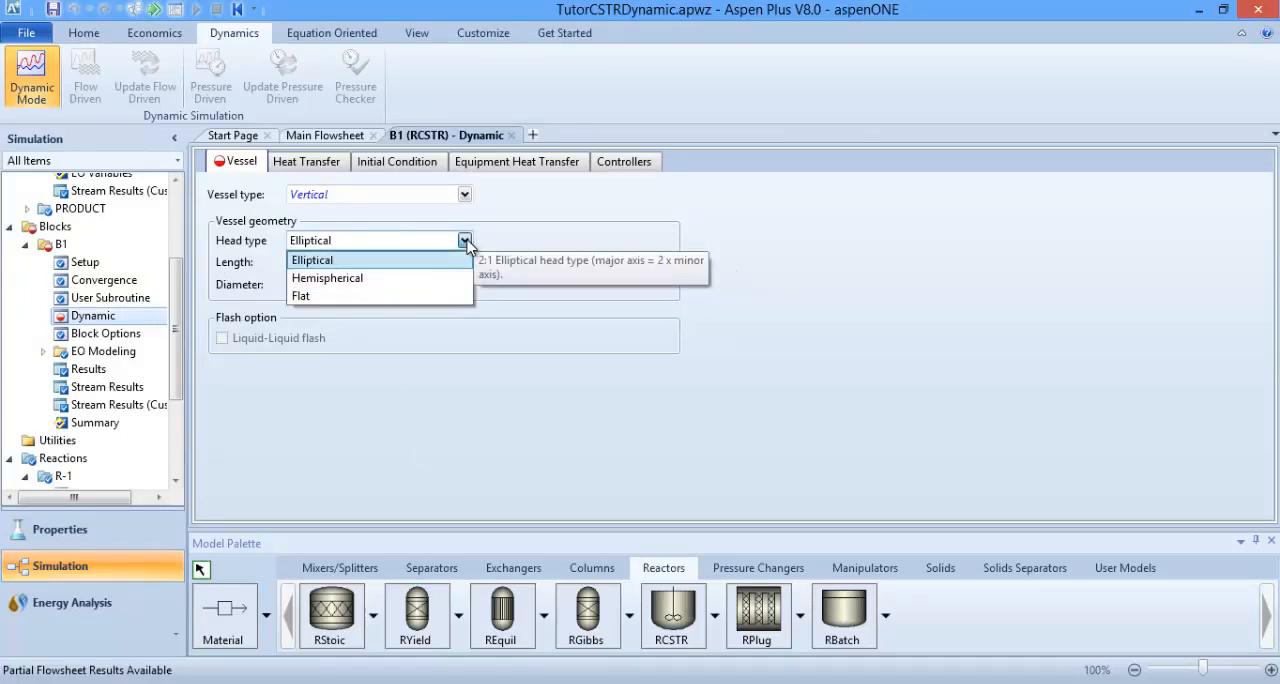
pyautogui.click(330, 295)
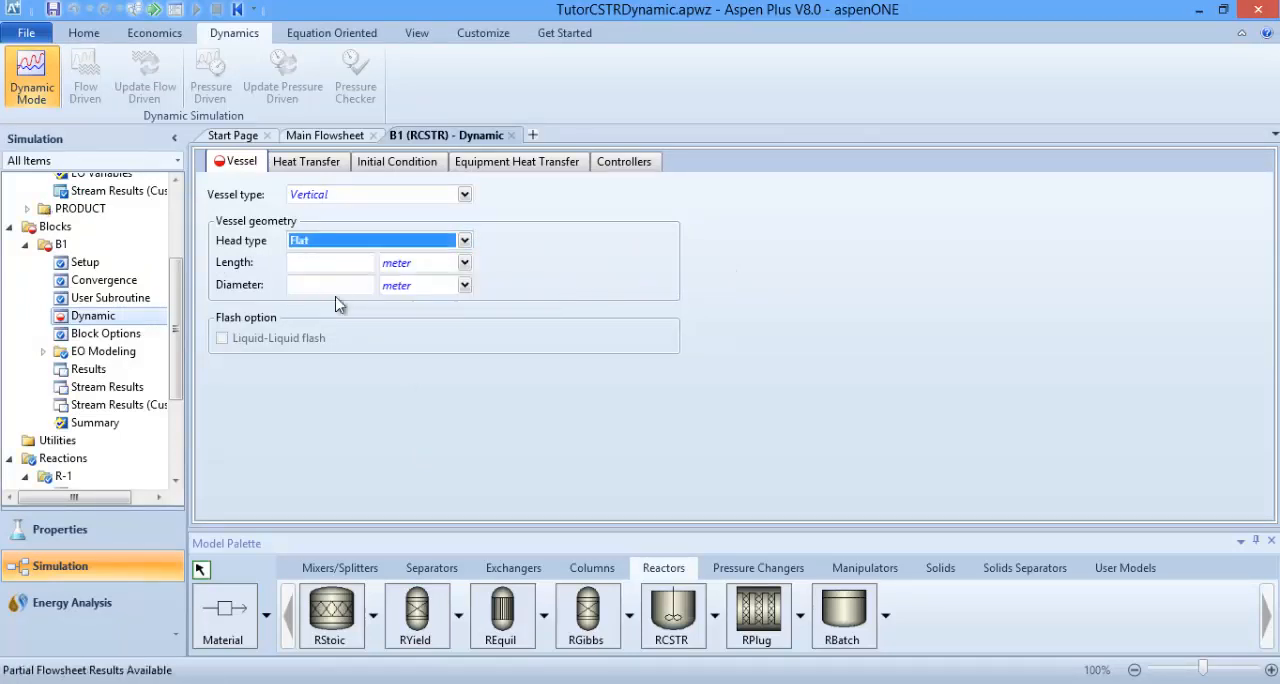
# Step: Check the vessel dimensions in the Word manual and set block B1's vessel diameter to 0.45711 meter in Aspen Plus
pyautogui.hotkey('alt', 'Tab')
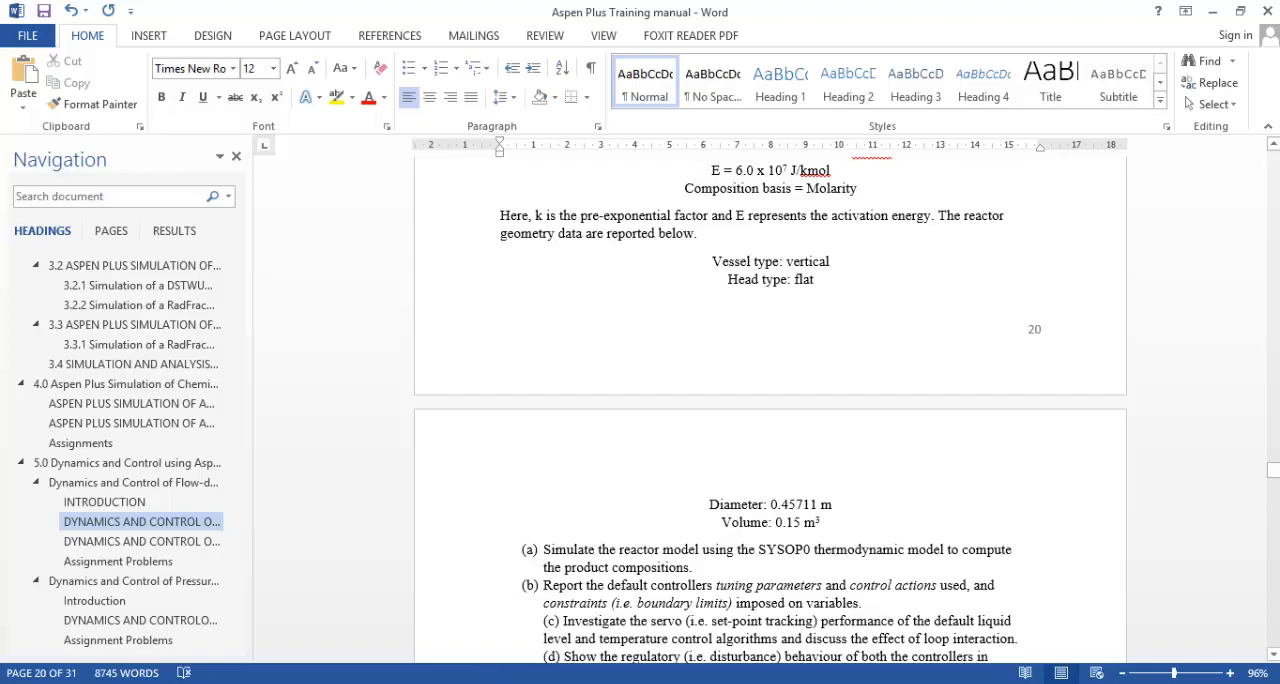
pyautogui.hotkey('alt', 'Tab')
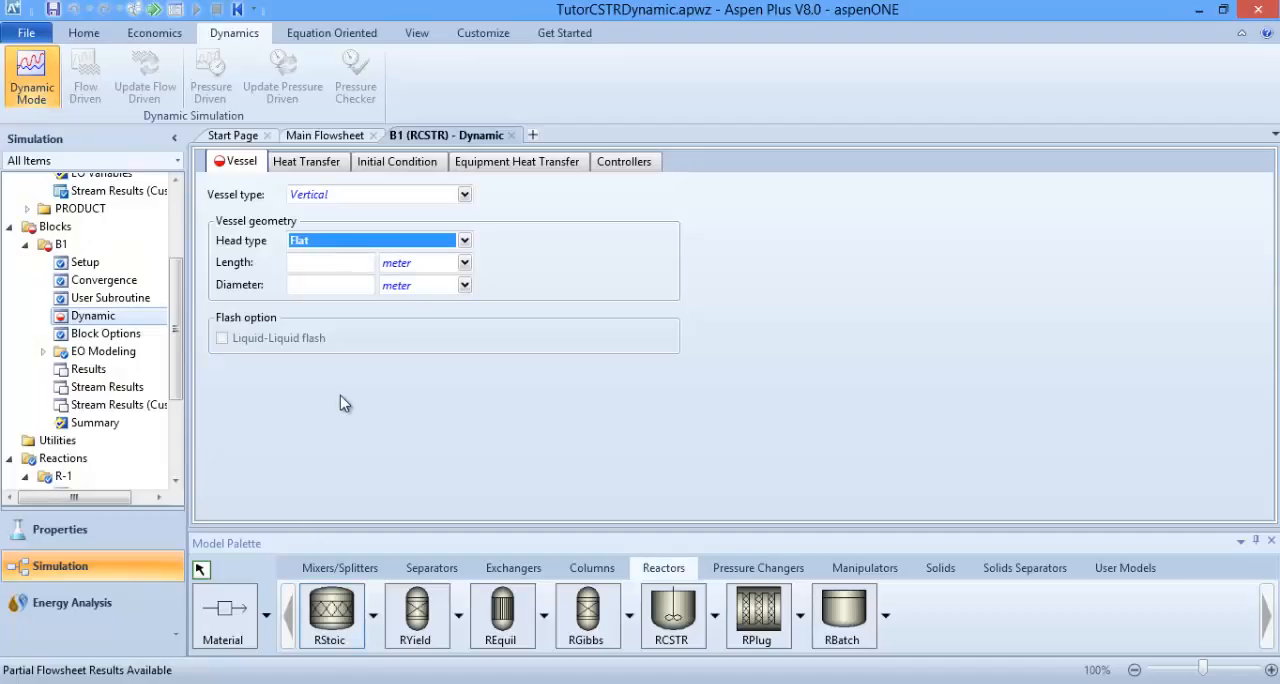
pyautogui.click(313, 267)
pyautogui.click(305, 287)
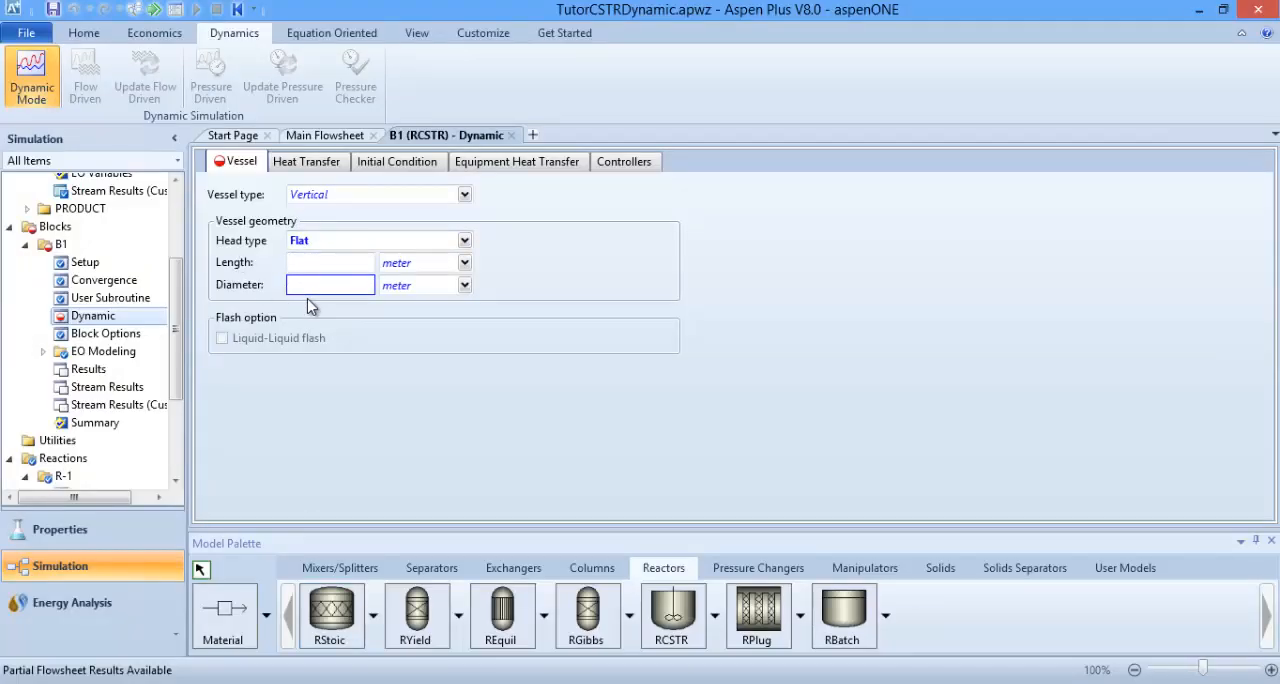
pyautogui.write('0.45711')
pyautogui.press('Return')
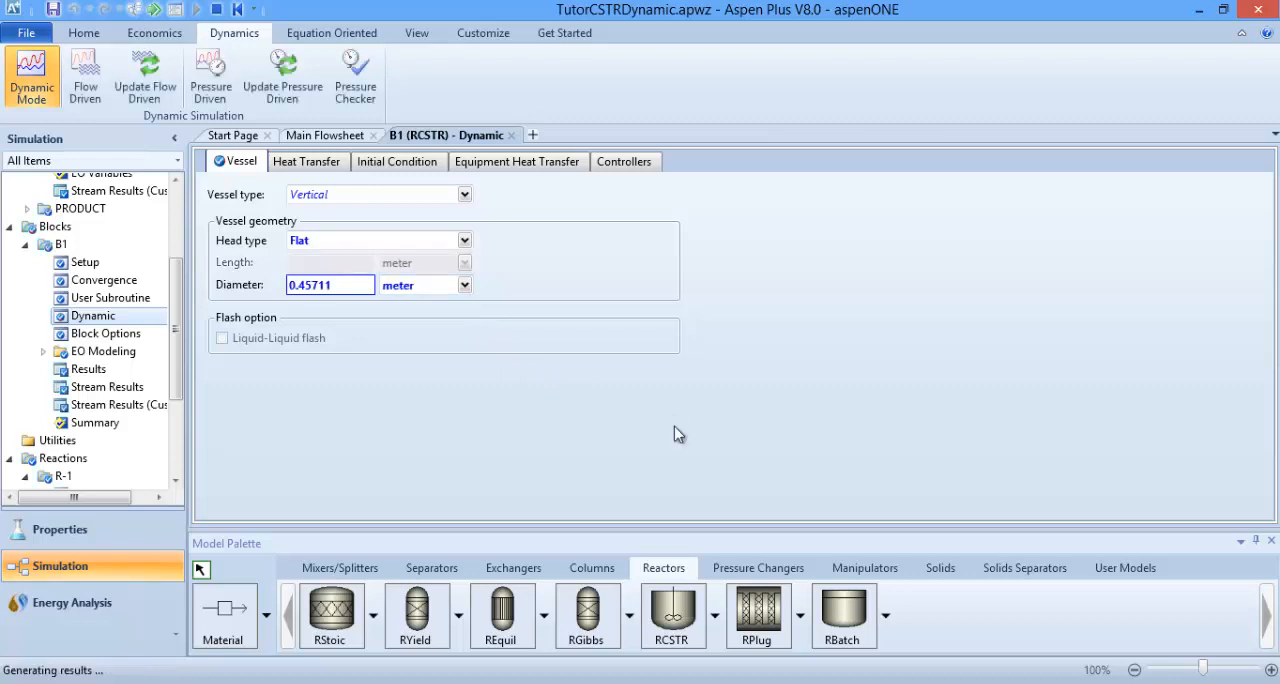
pyautogui.click(692, 380)
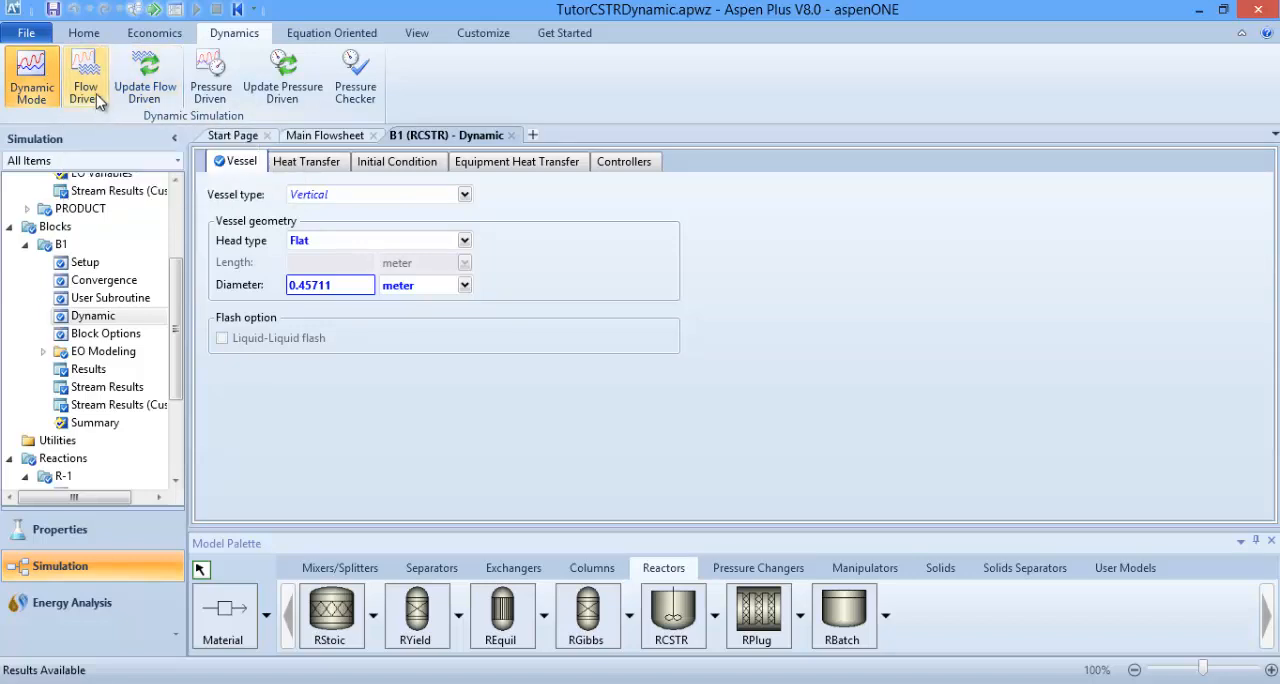
# Step: Export the simulation as a flow-driven Aspen Plus Dynamics file named TutorCSTRDynamic and dismiss the export messages
pyautogui.click(26, 36)
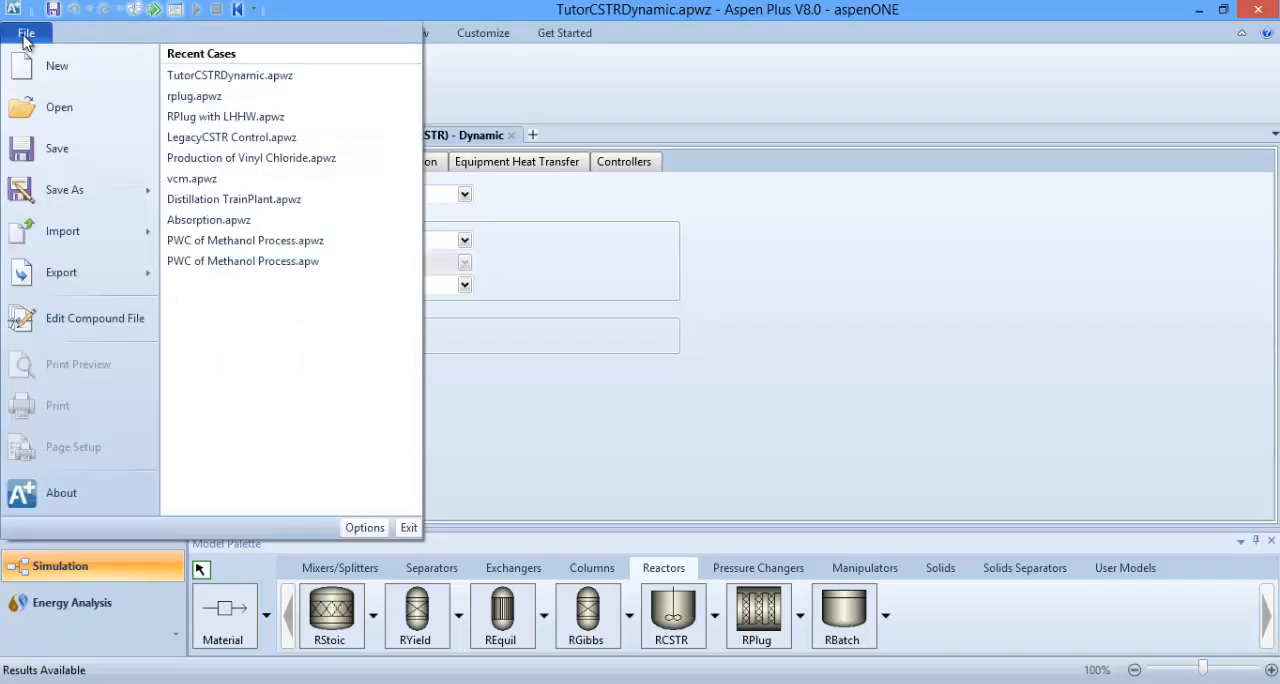
pyautogui.moveTo(106, 273)
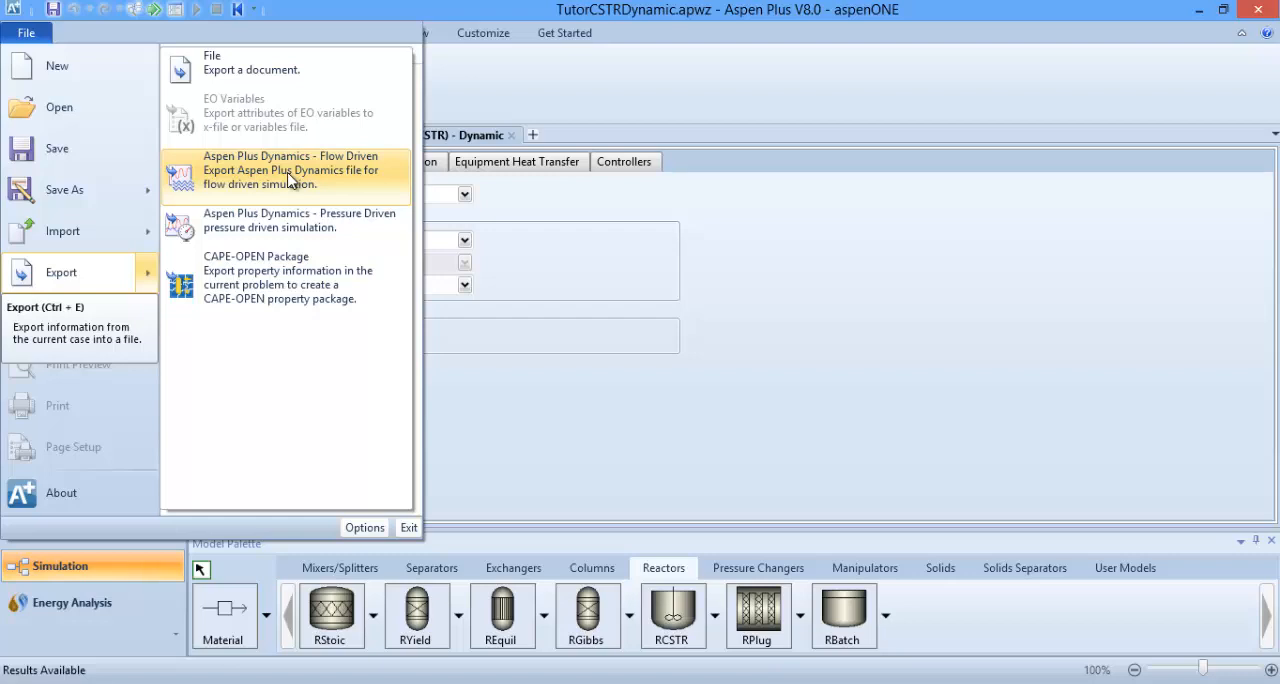
pyautogui.click(230, 176)
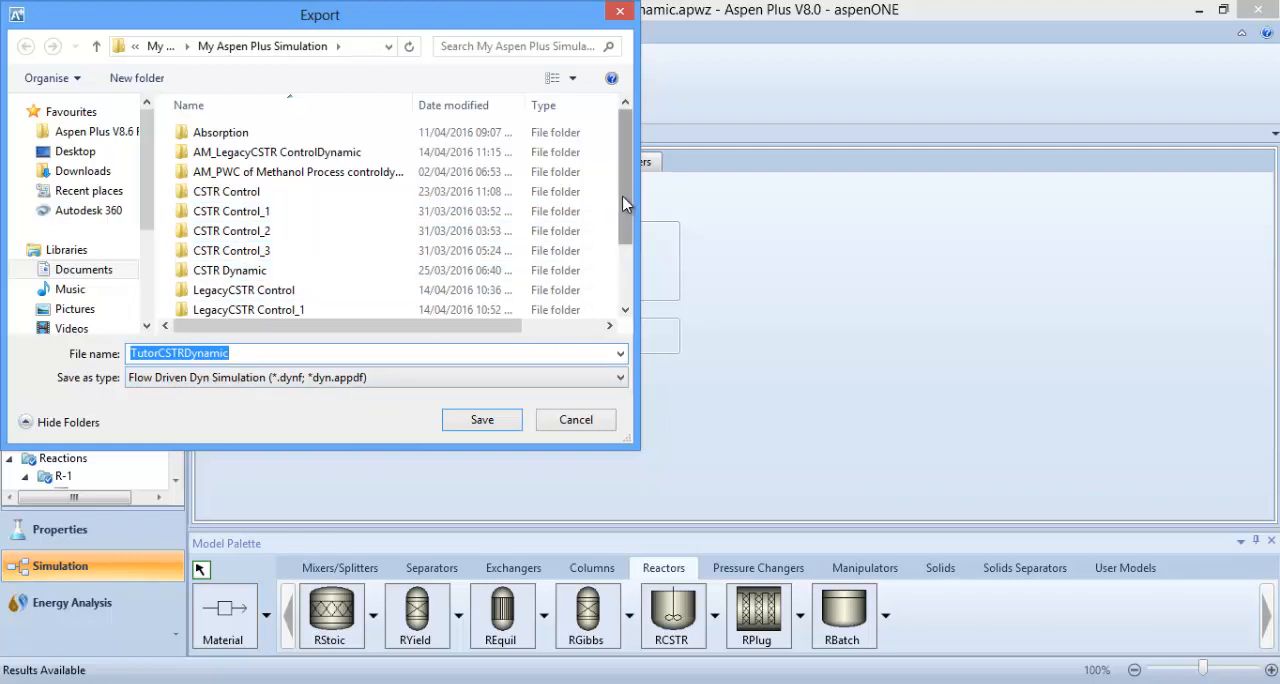
pyautogui.click(484, 421)
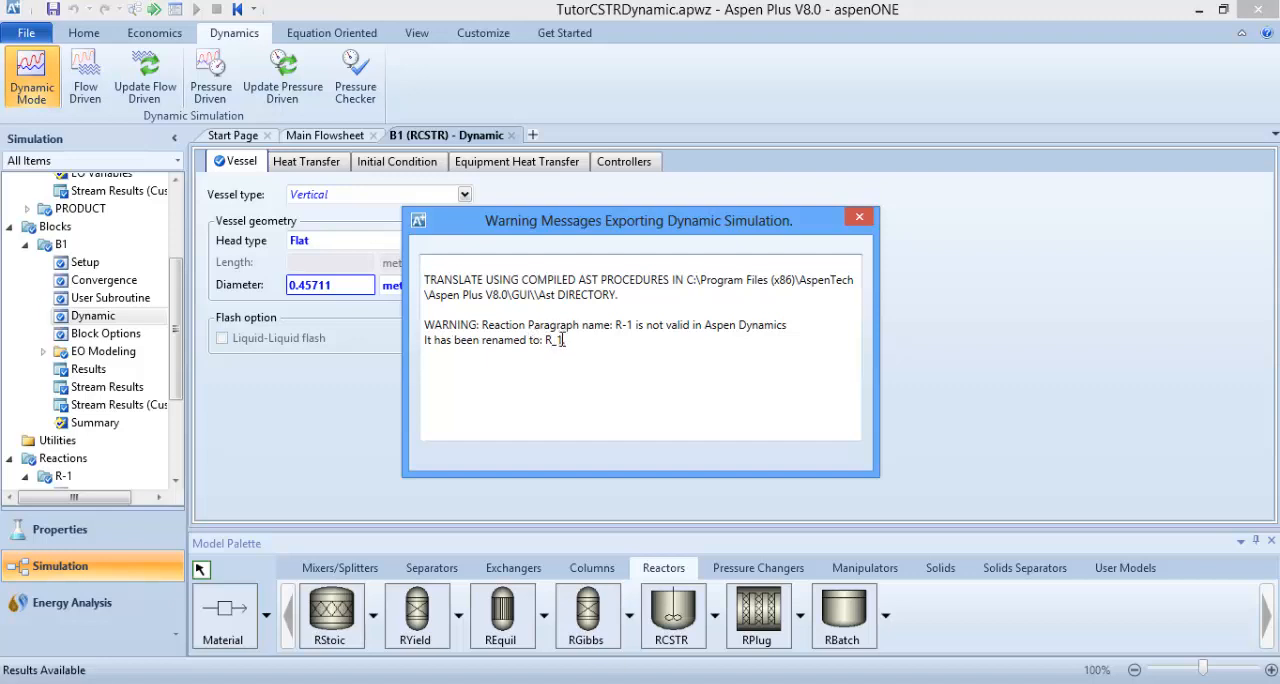
pyautogui.click(859, 218)
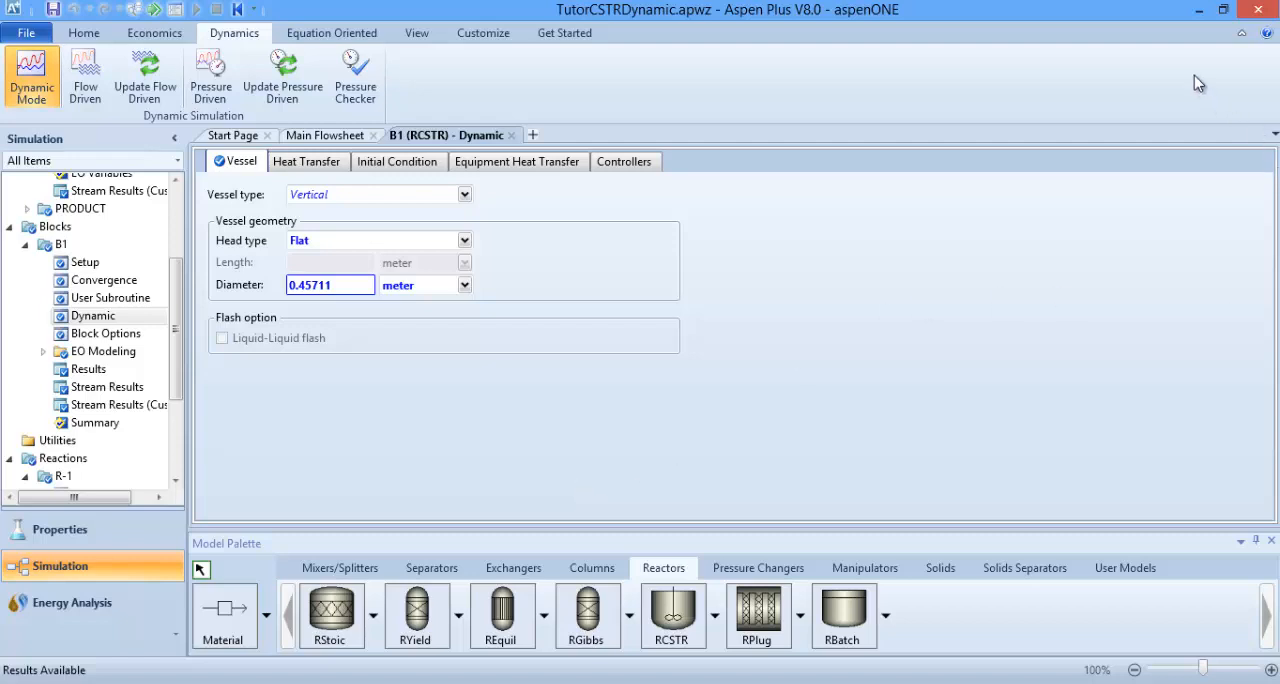
# Step: Minimize Aspen Plus and launch Aspen Plus Dynamics, searching the installed apps for "plu"
pyautogui.click(1199, 18)
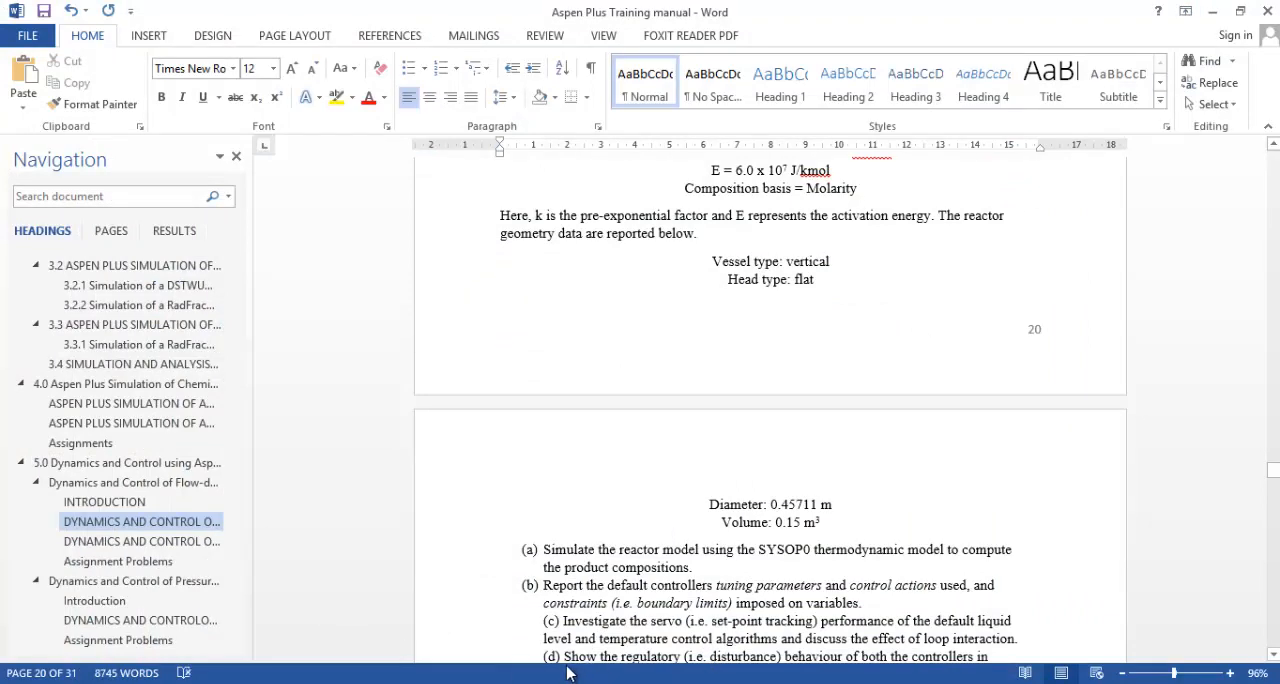
pyautogui.press('super')
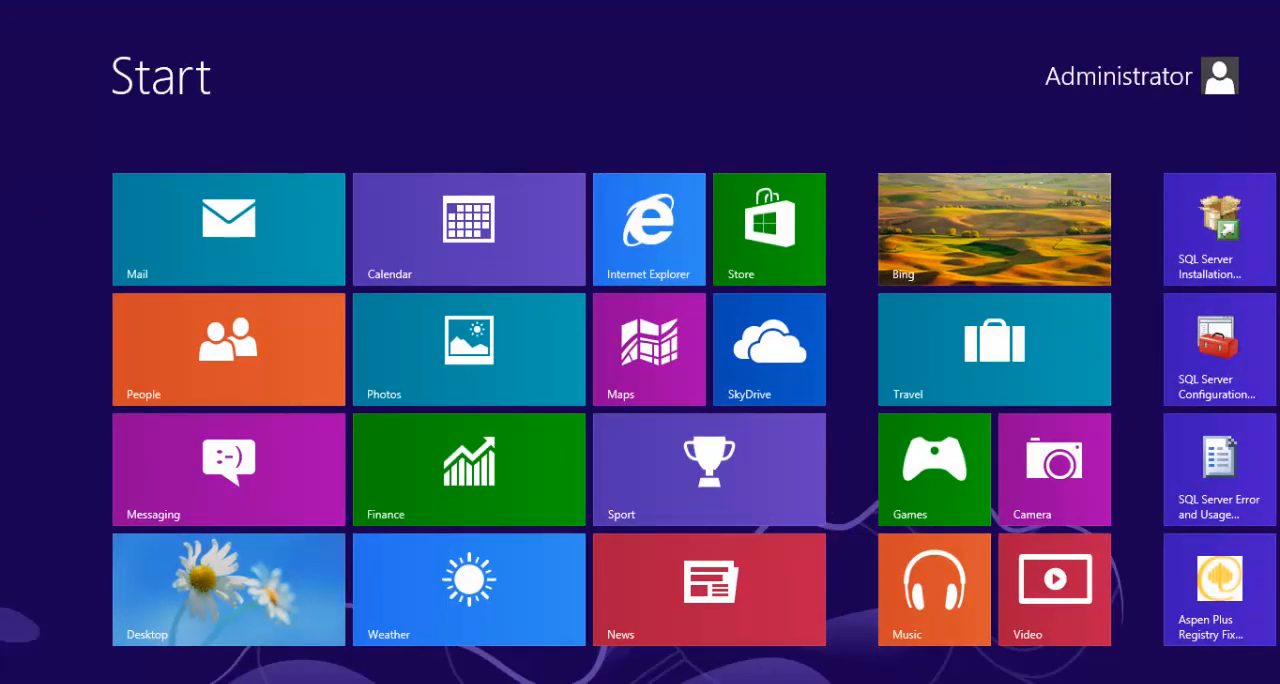
pyautogui.write('plu')
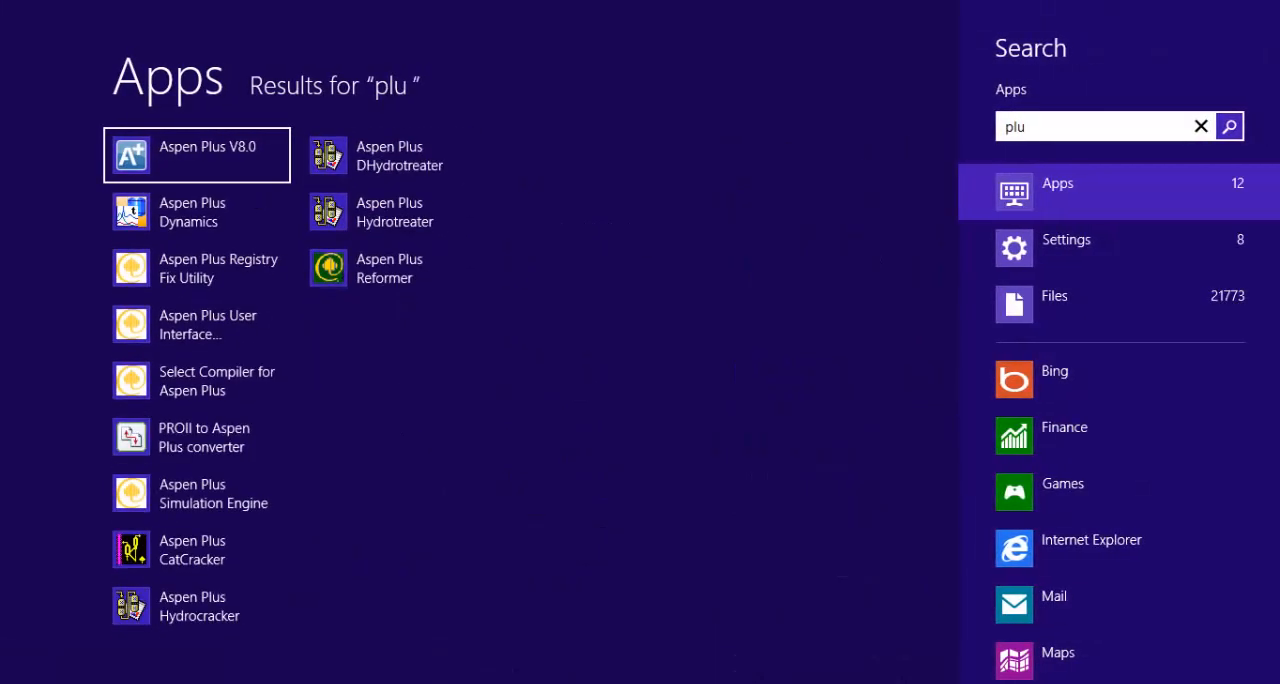
pyautogui.click(182, 217)
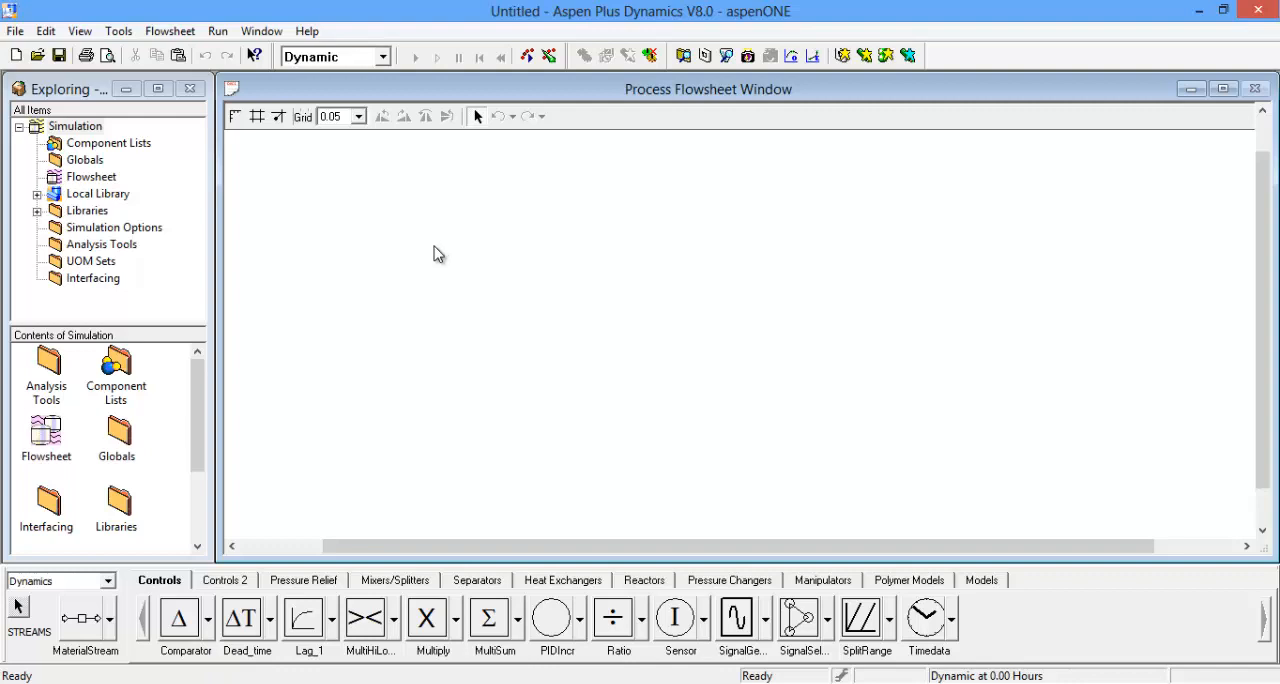
# Step: Open the exported TutorCSTRDynamic file from the My Aspen Plus Simulation folder
pyautogui.click(15, 32)
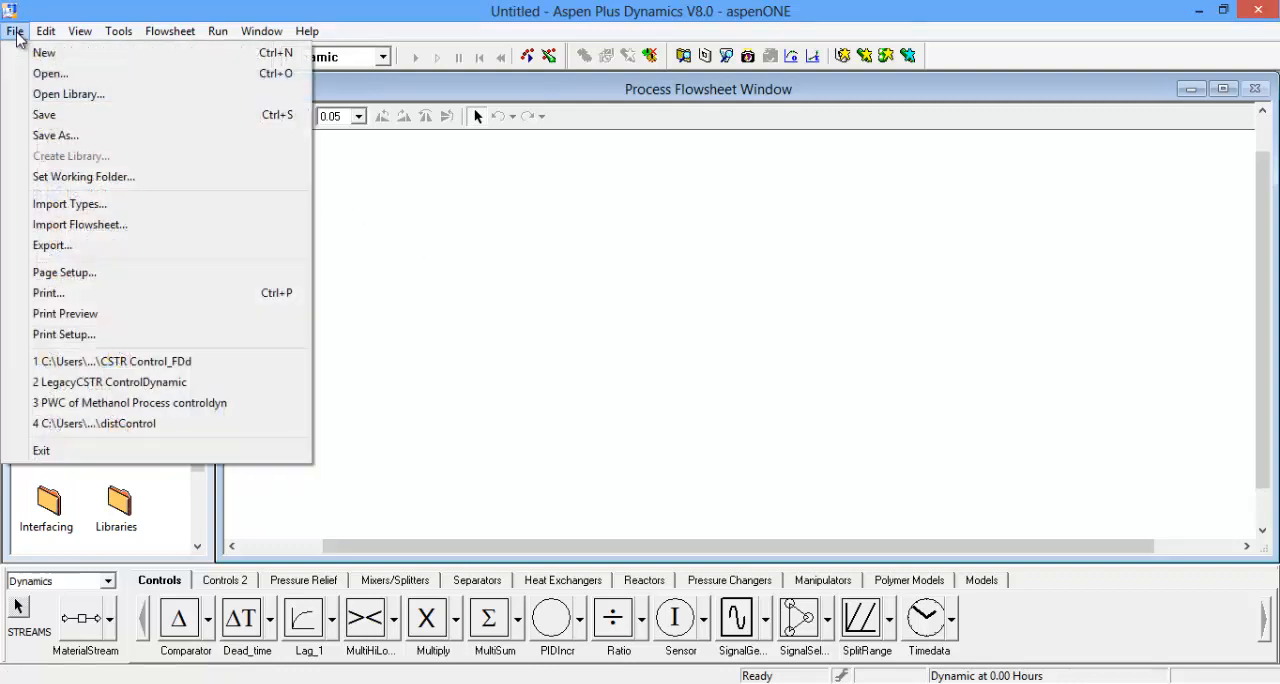
pyautogui.click(55, 76)
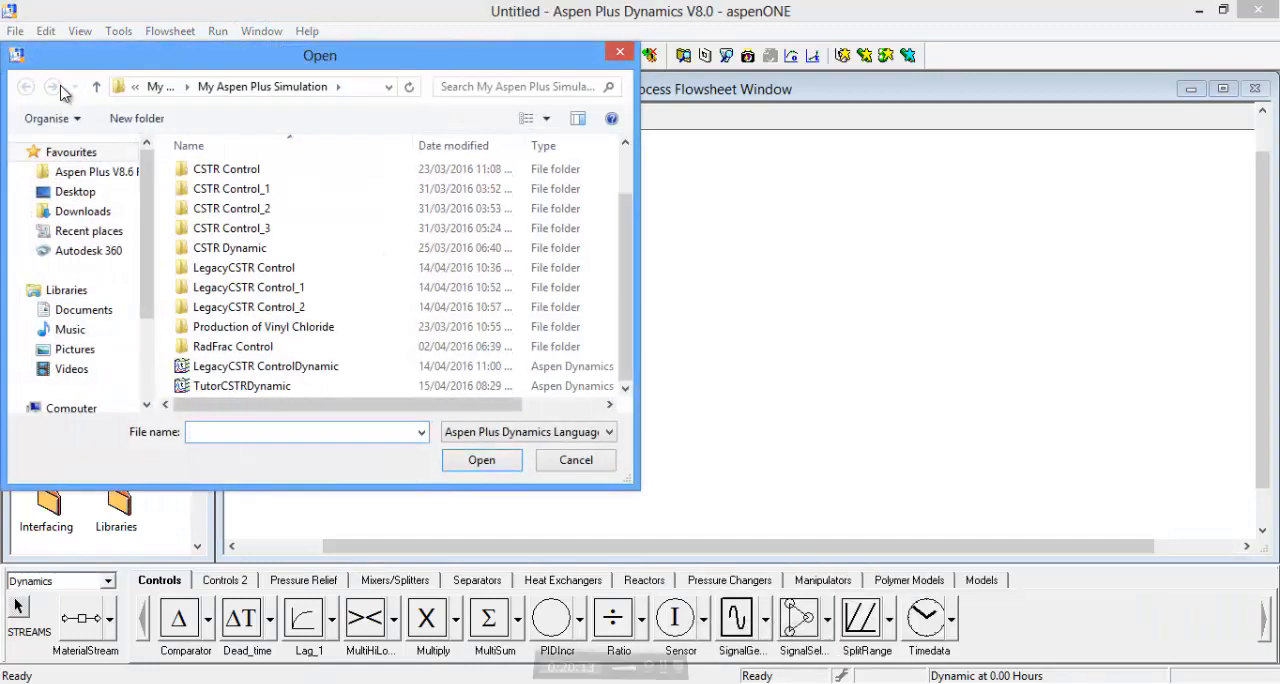
pyautogui.click(228, 391)
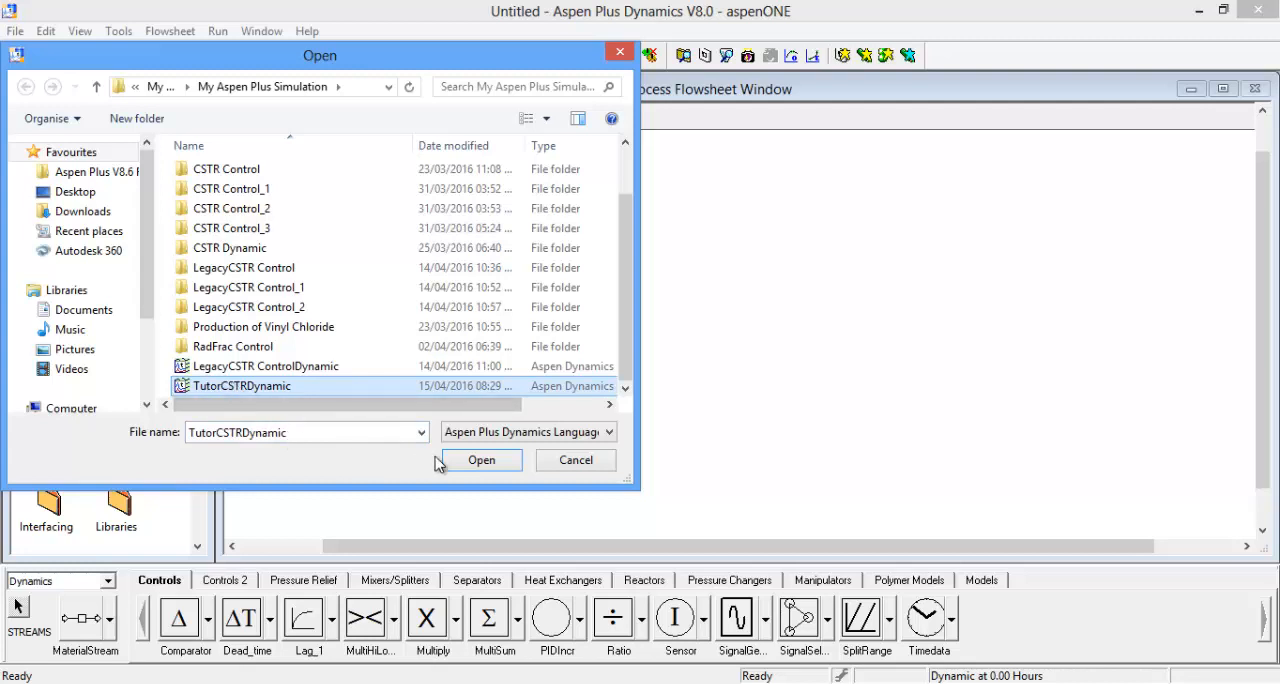
pyautogui.click(458, 462)
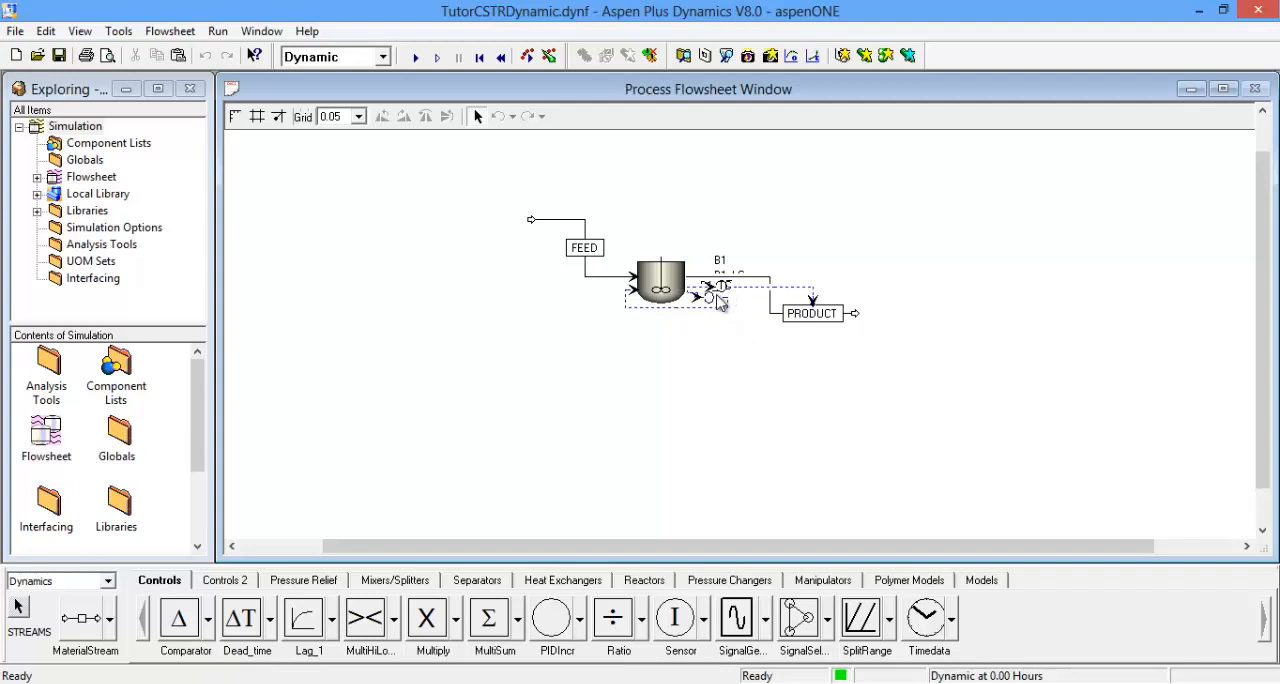
# Step: Move the temperature controller B1_TC clear of the level controller to a spot below the reactor on the flowsheet
pyautogui.moveTo(716, 300); pyautogui.dragTo(700, 325)
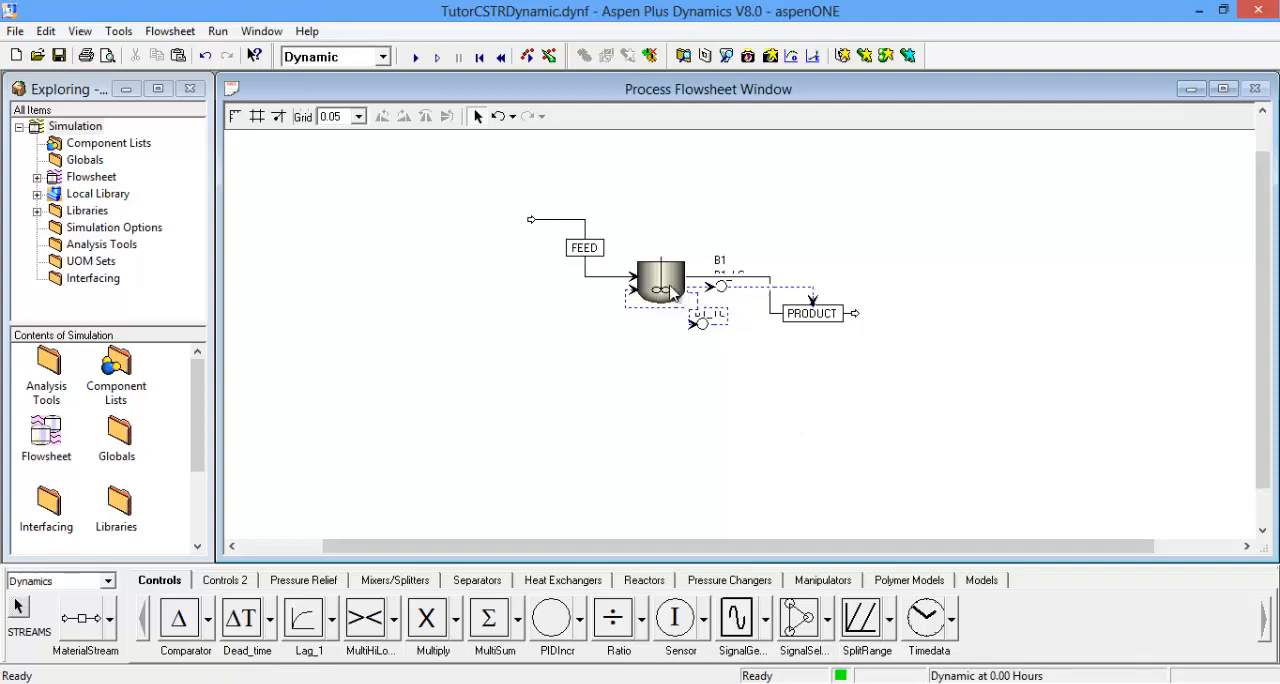
pyautogui.click(703, 325)
pyautogui.moveTo(703, 325); pyautogui.dragTo(666, 352)
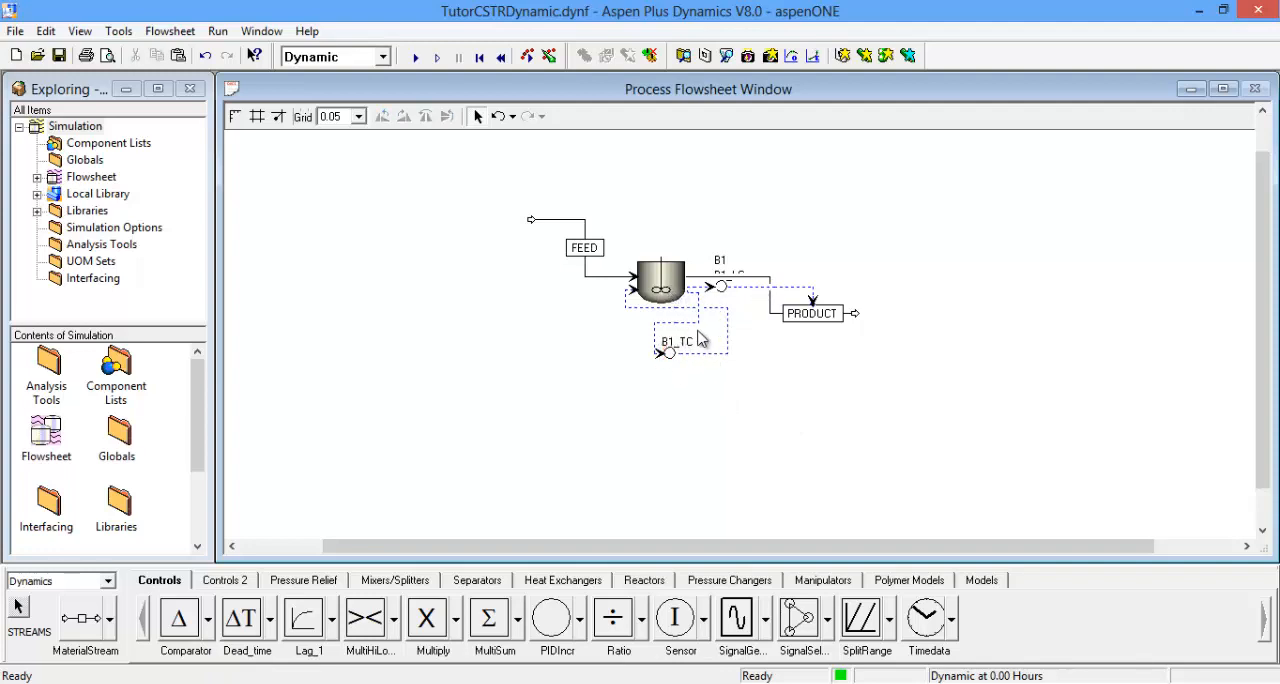
# Step: Move the level controller B1_LC above the product line and reroute its output signal clear of that line
pyautogui.moveTo(718, 289); pyautogui.dragTo(742, 238)
pyautogui.click(862, 284)
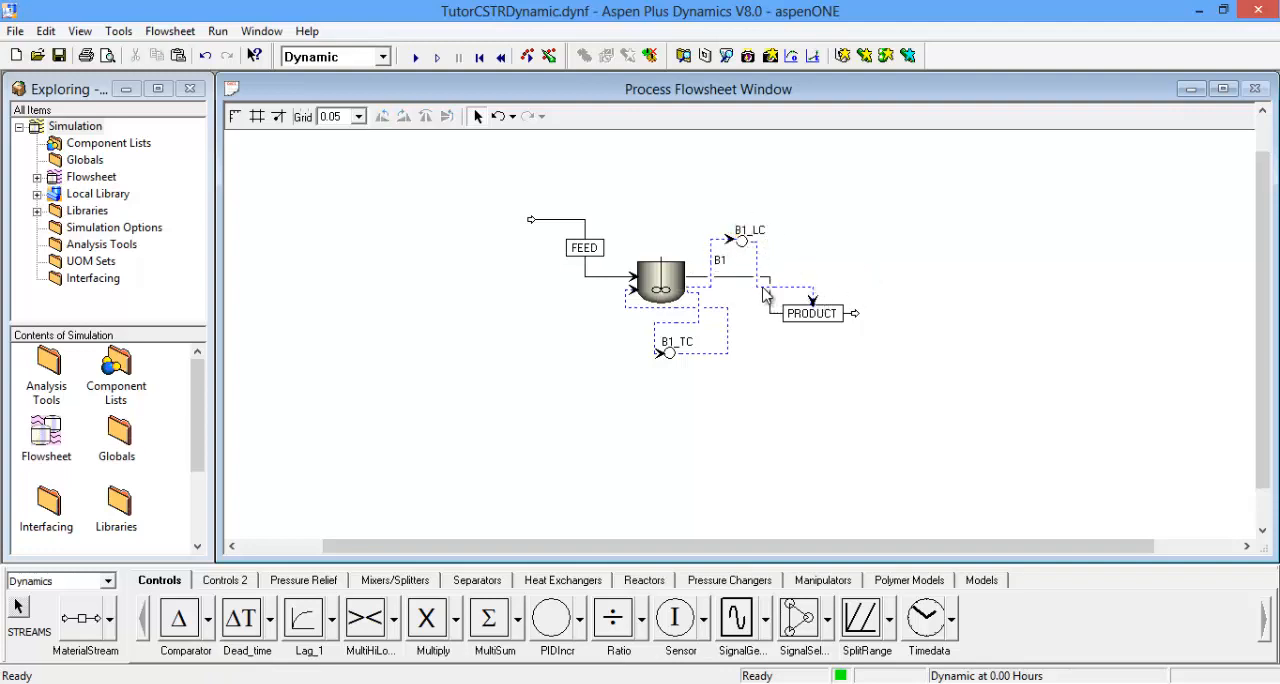
pyautogui.moveTo(766, 288); pyautogui.dragTo(788, 259)
# Step: Open the temperature controller B1_TC's faceplate and configuration form, and review its tuning parameters, controller action and ranges
pyautogui.click(673, 359)
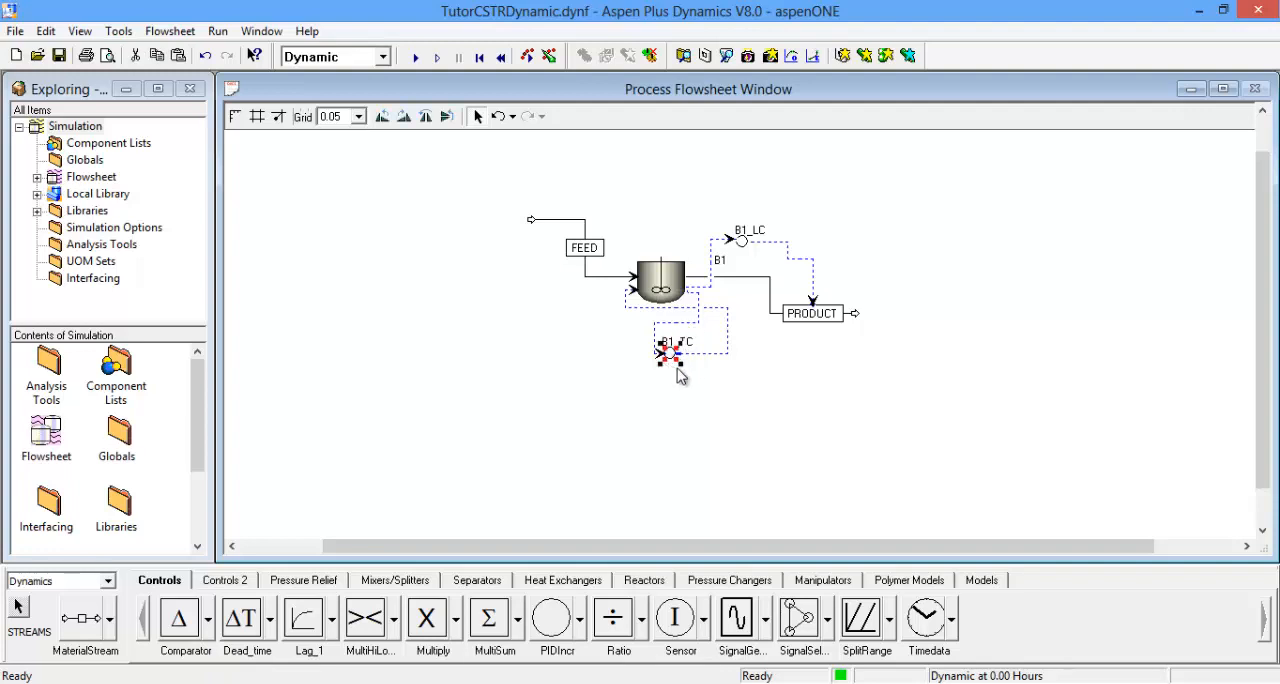
pyautogui.doubleClick(673, 358)
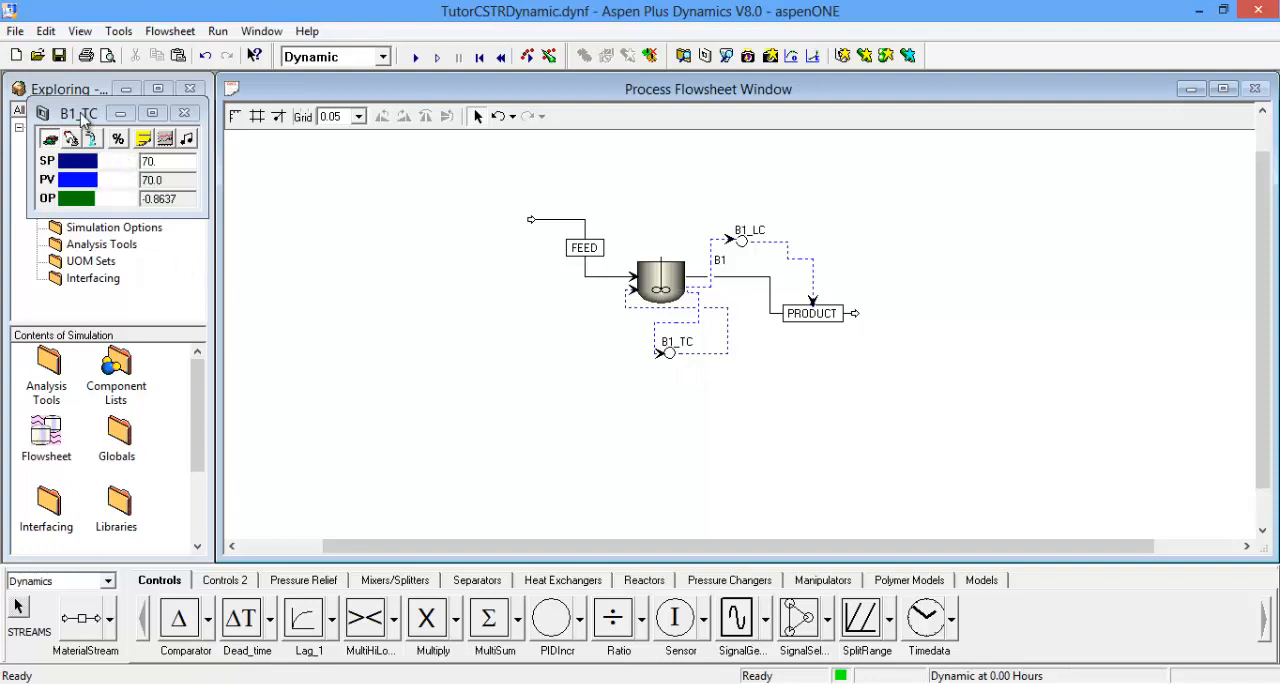
pyautogui.moveTo(88, 121); pyautogui.dragTo(270, 147)
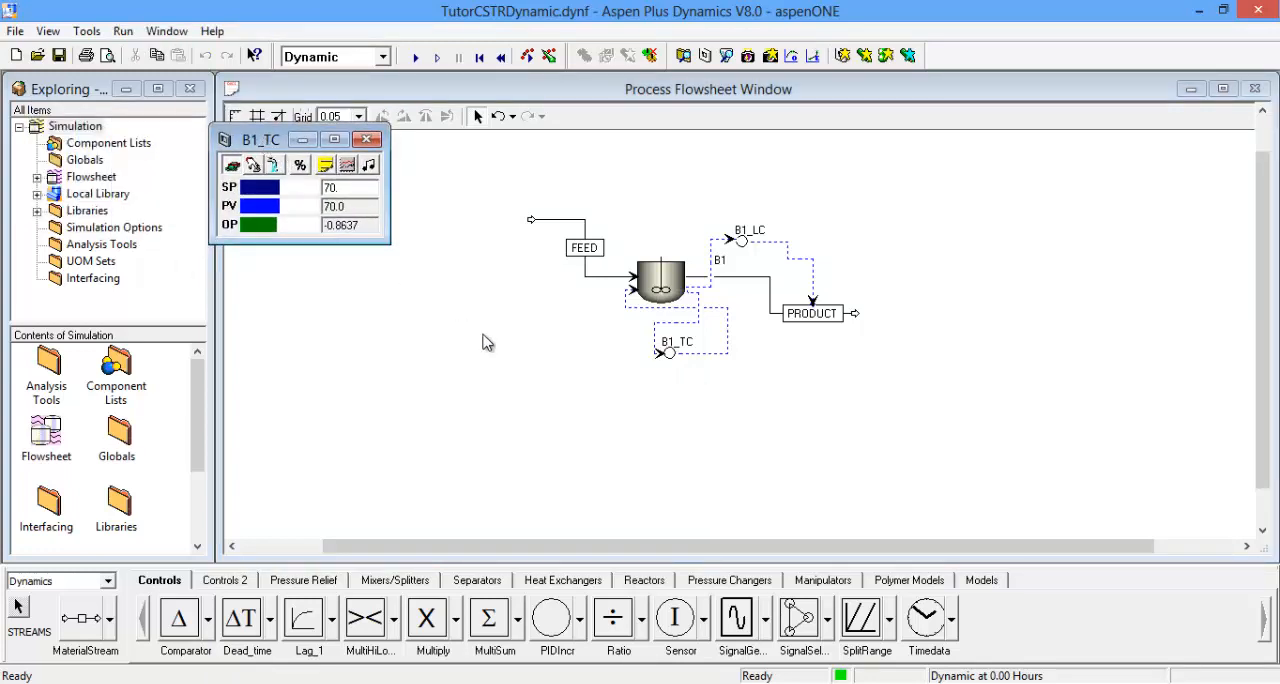
pyautogui.click(487, 343)
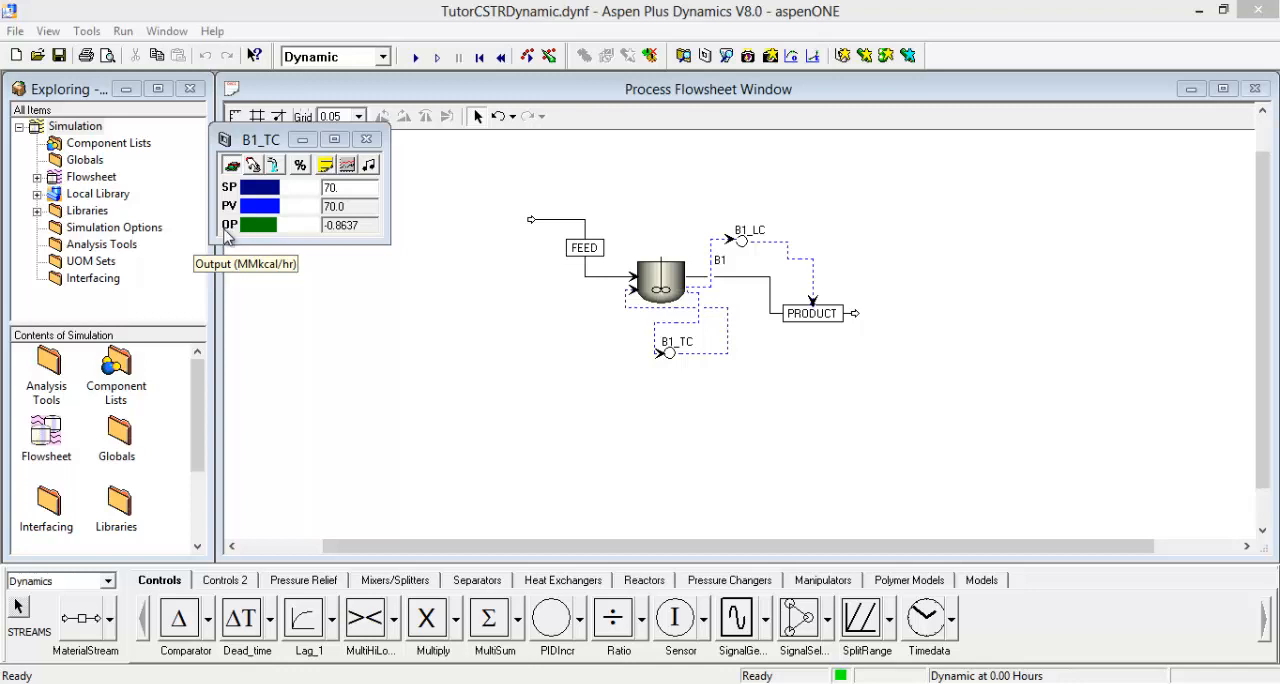
pyautogui.click(347, 168)
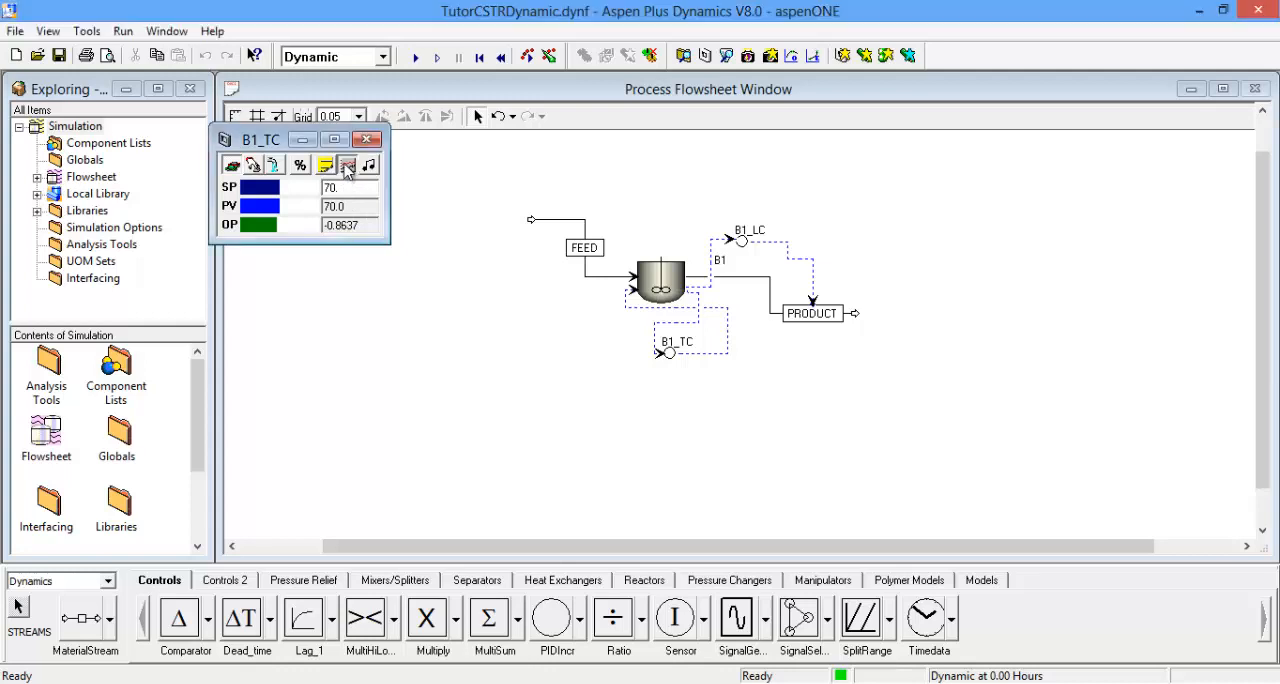
pyautogui.click(364, 138)
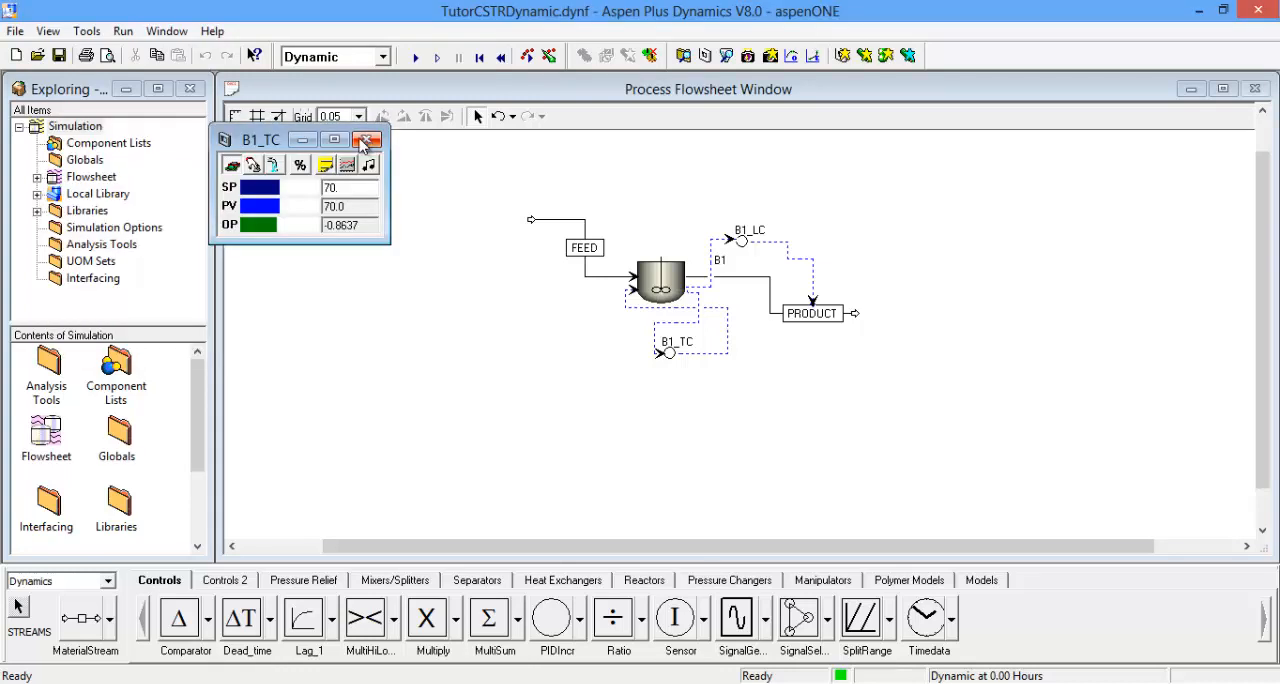
pyautogui.click(326, 167)
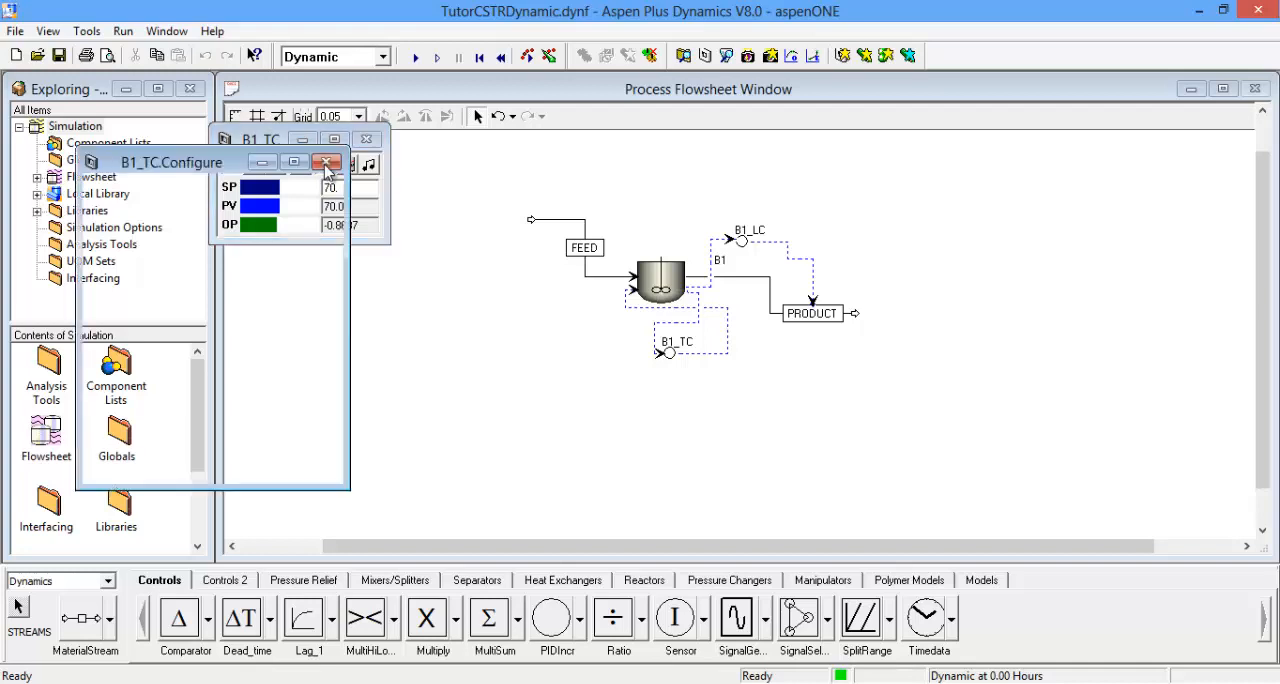
pyautogui.moveTo(140, 168); pyautogui.dragTo(388, 165)
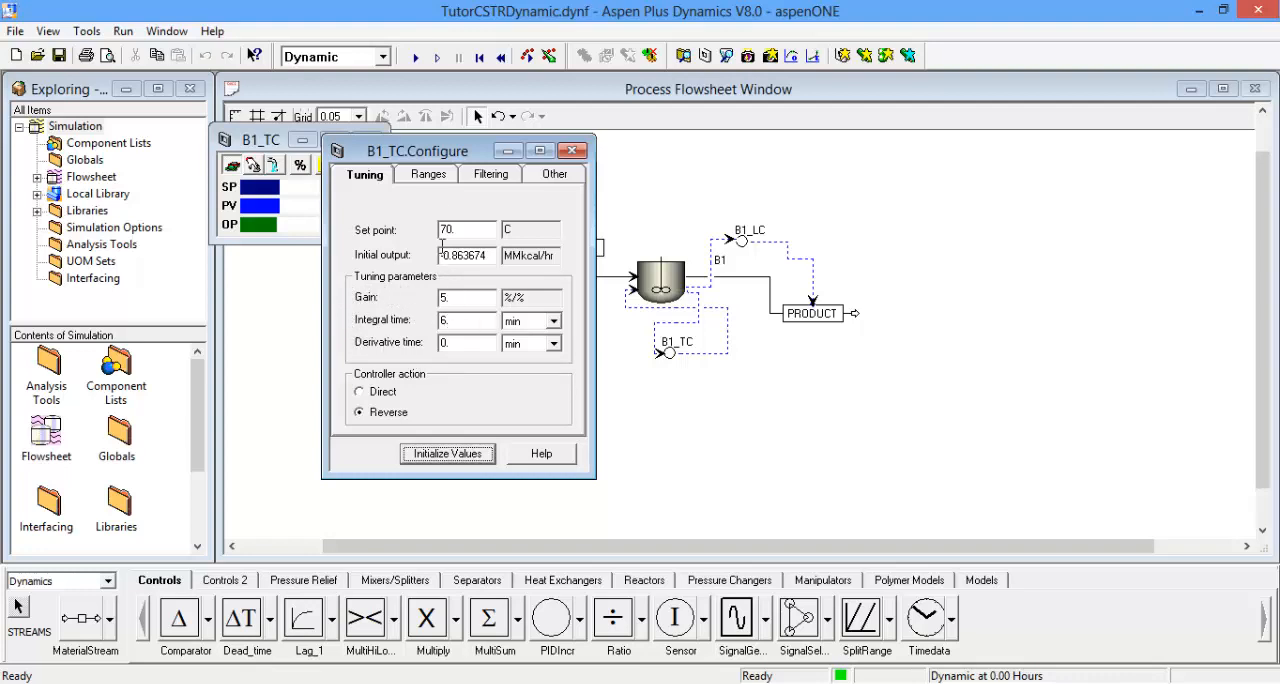
pyautogui.click(430, 176)
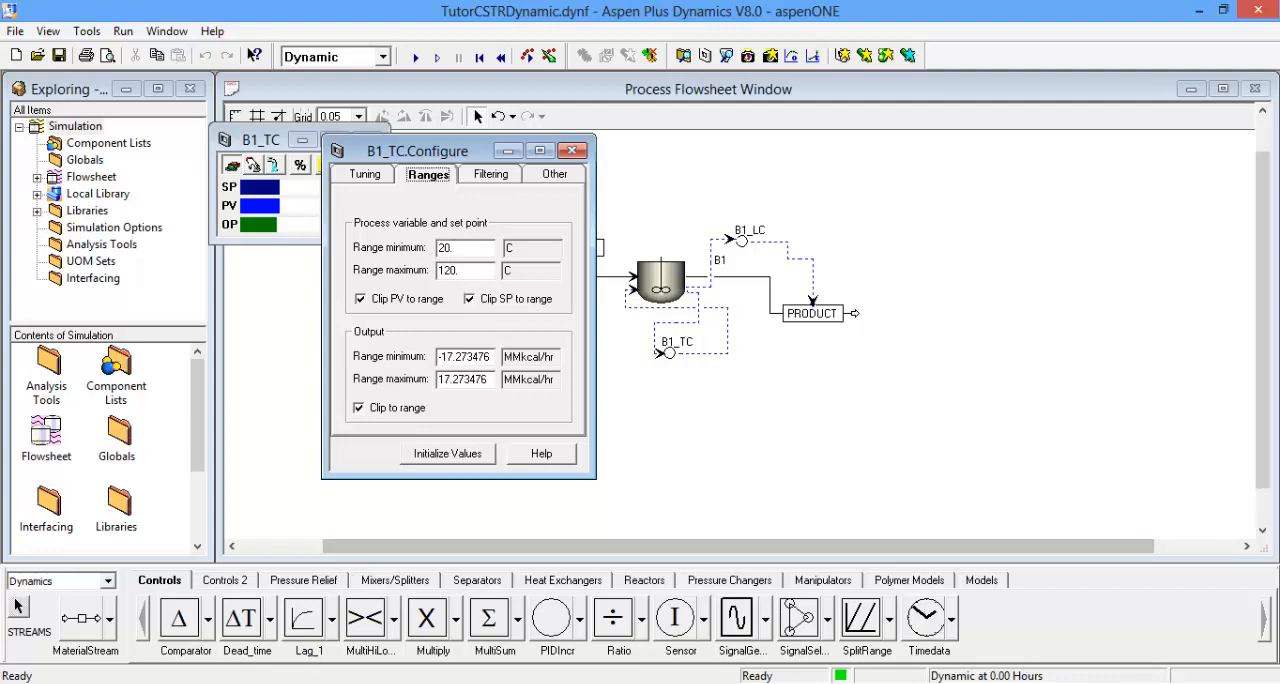
# Step: Read assignment tasks (a) to (d) for the CSTR in the Word training manual, and return to Aspen Plus Dynamics
pyautogui.click(310, 683)
pyautogui.scroll(2, 664, 363)
pyautogui.scroll(-8, 664, 363)
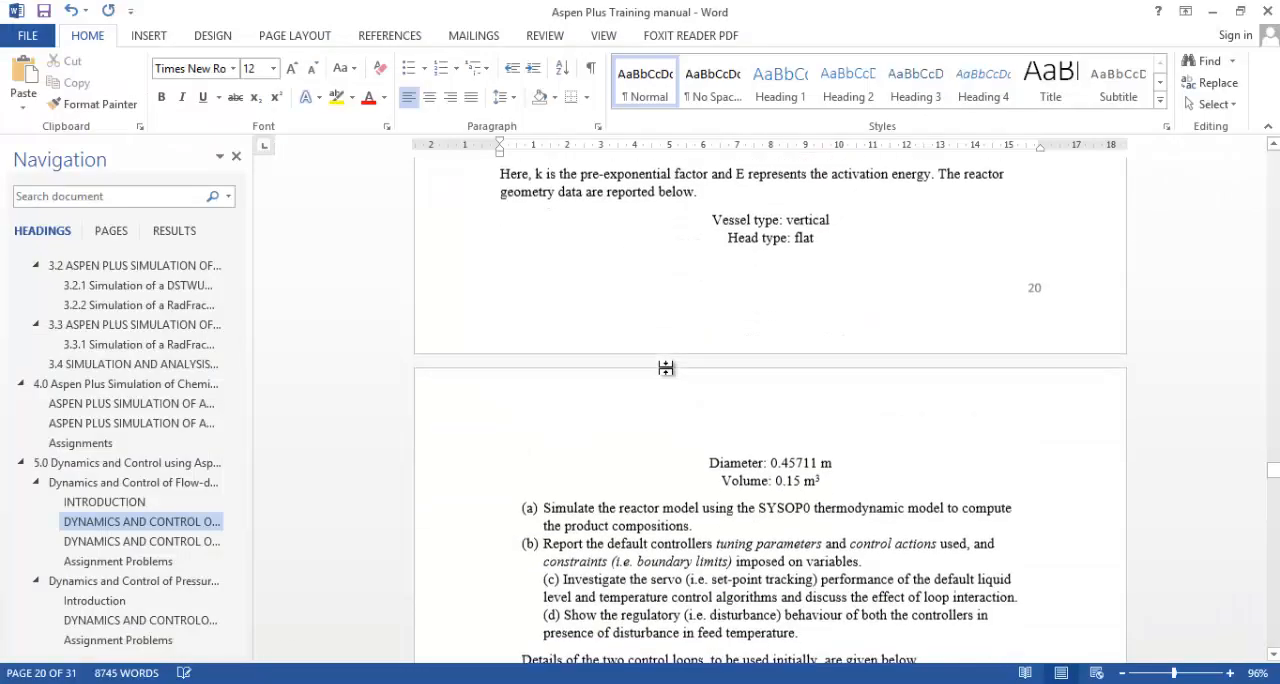
pyautogui.scroll(-3, 646, 421)
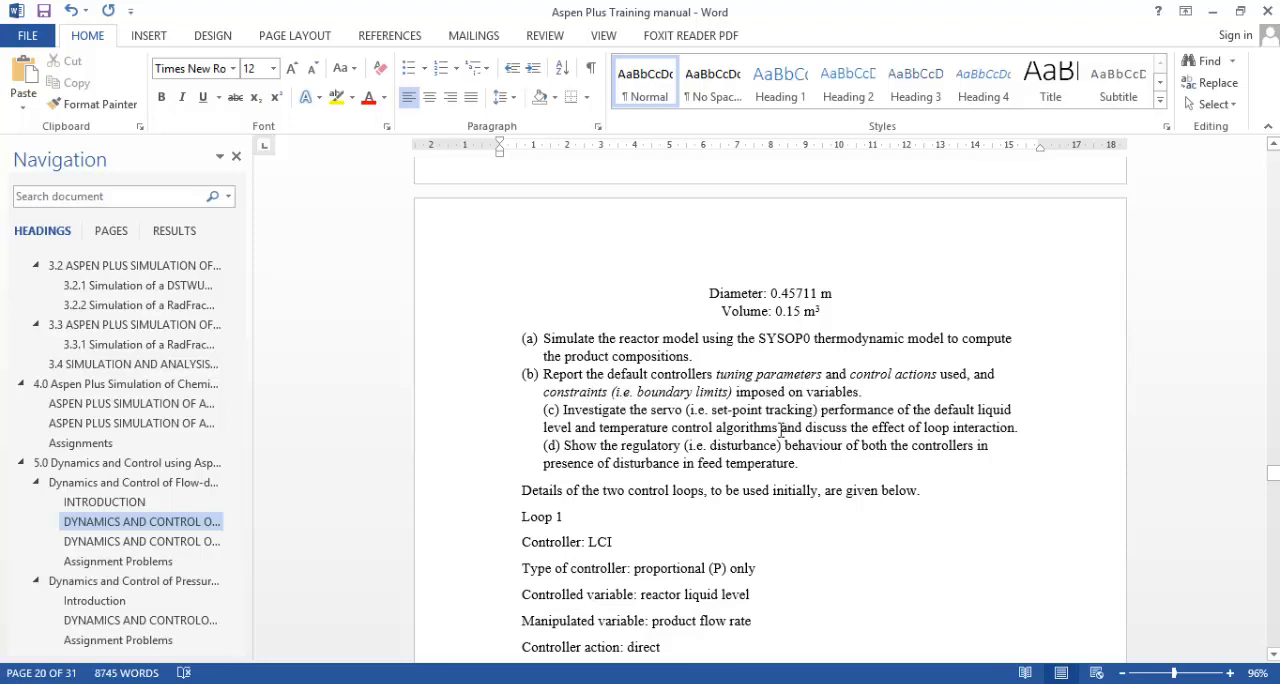
pyautogui.hotkey('alt', 'Tab')
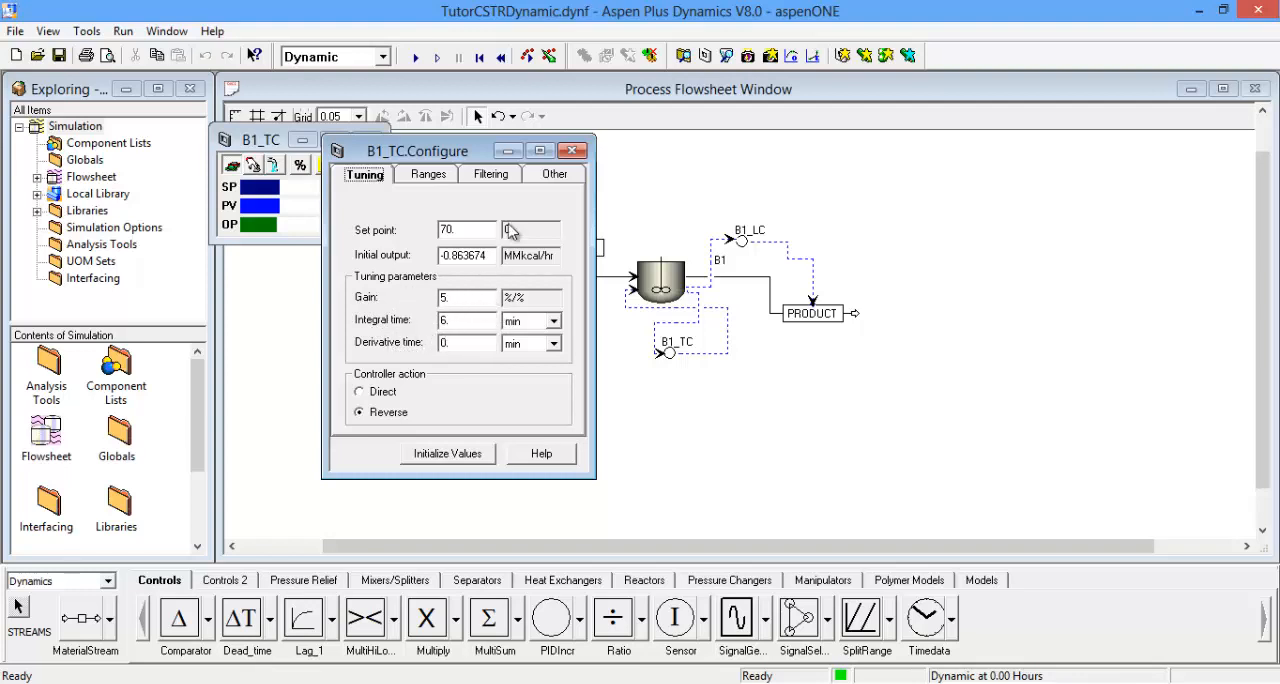
# Step: Check B1_TC's process variable and output ranges, and close its configuration form and faceplate
pyautogui.click(430, 176)
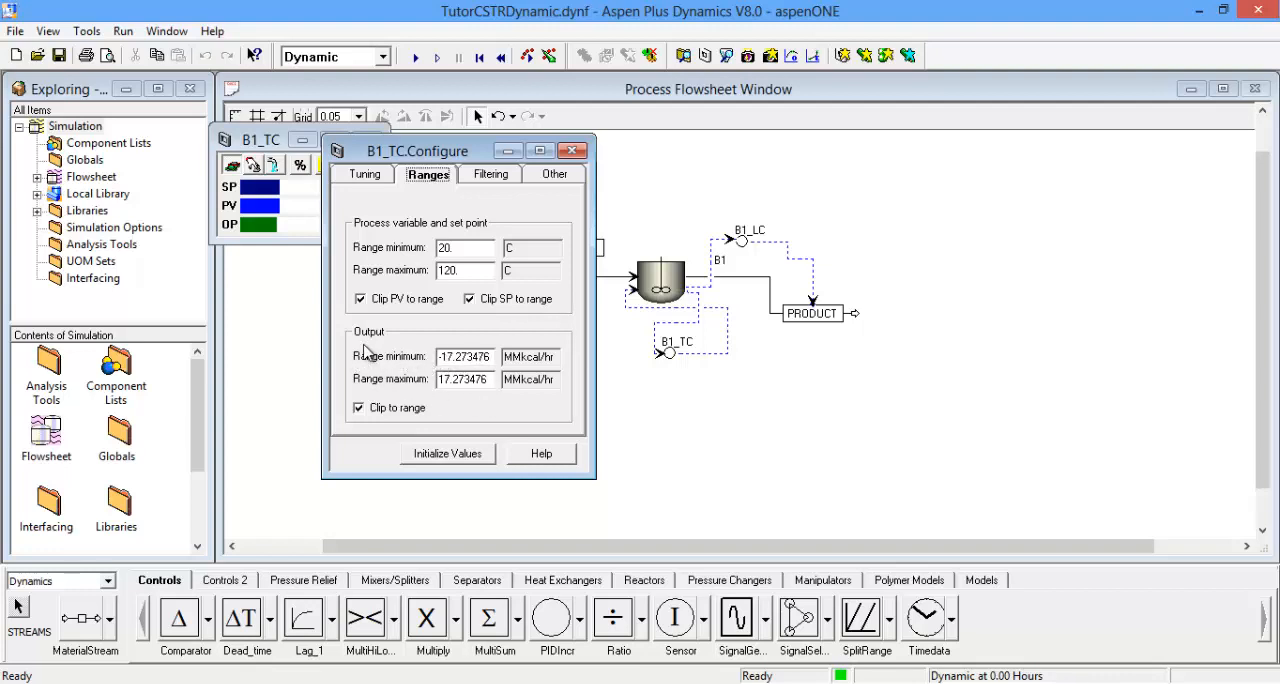
pyautogui.click(576, 150)
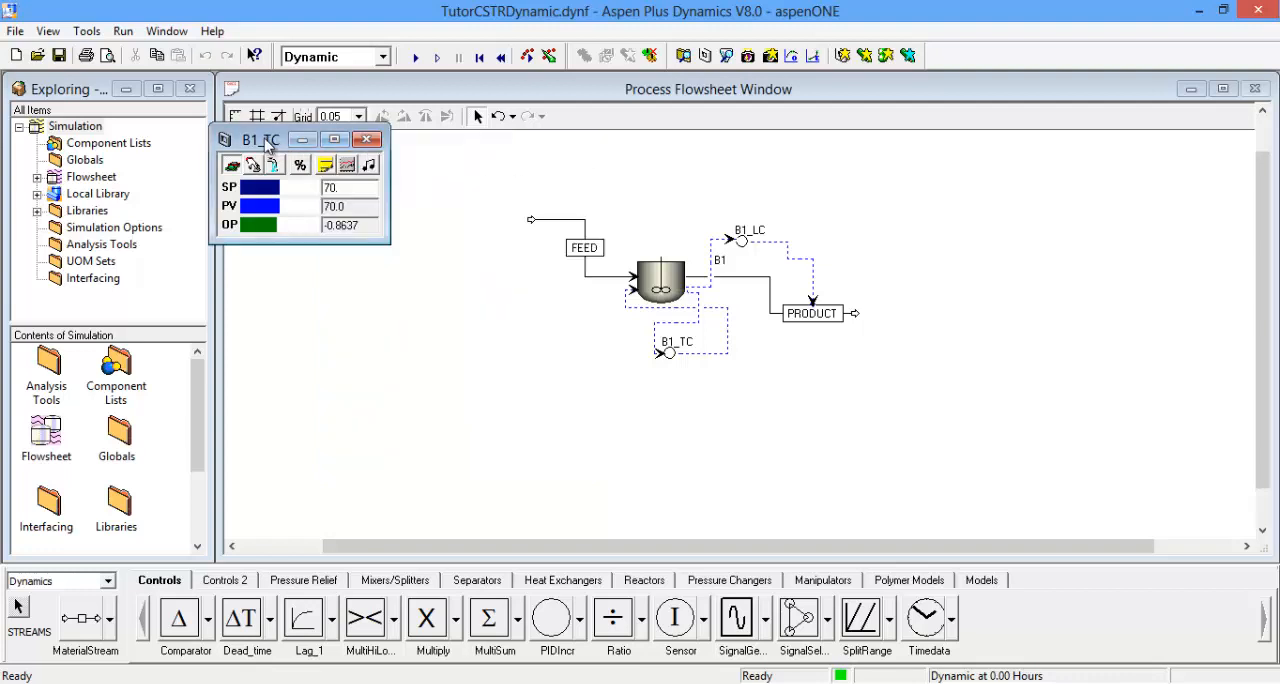
pyautogui.click(370, 142)
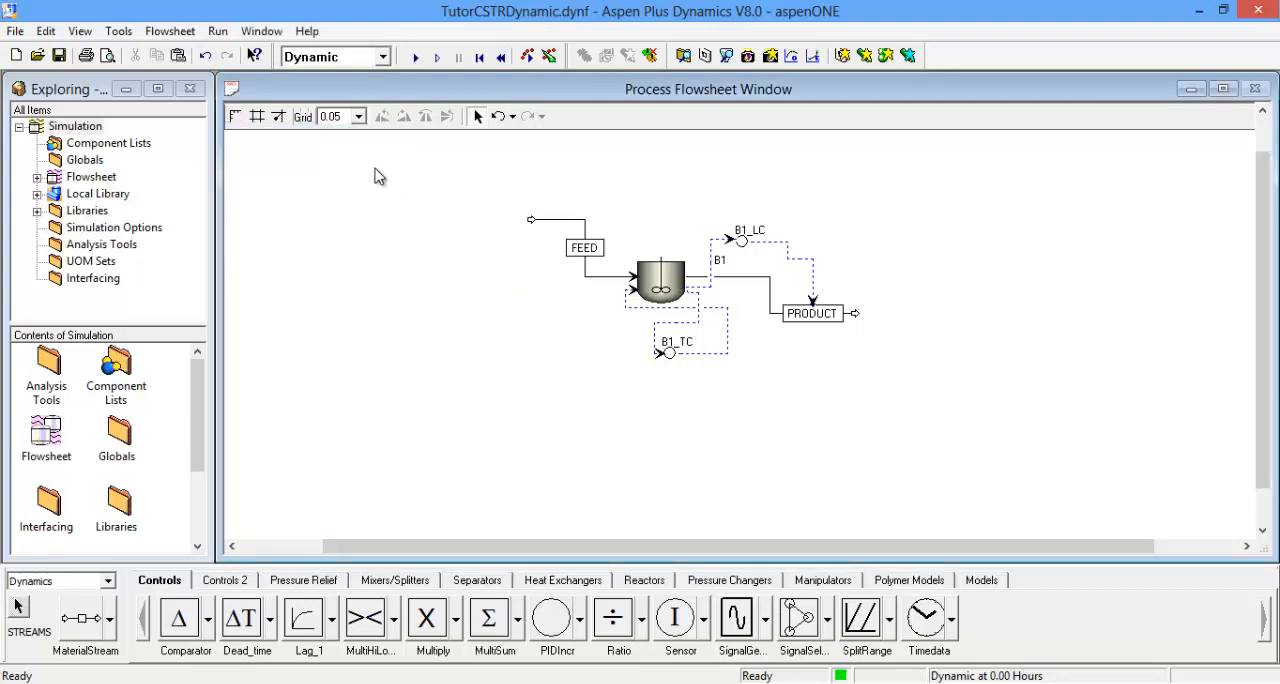
# Step: Open the level controller B1_LC's configuration form and review its tuning parameters, controller action and ranges
pyautogui.doubleClick(741, 241)
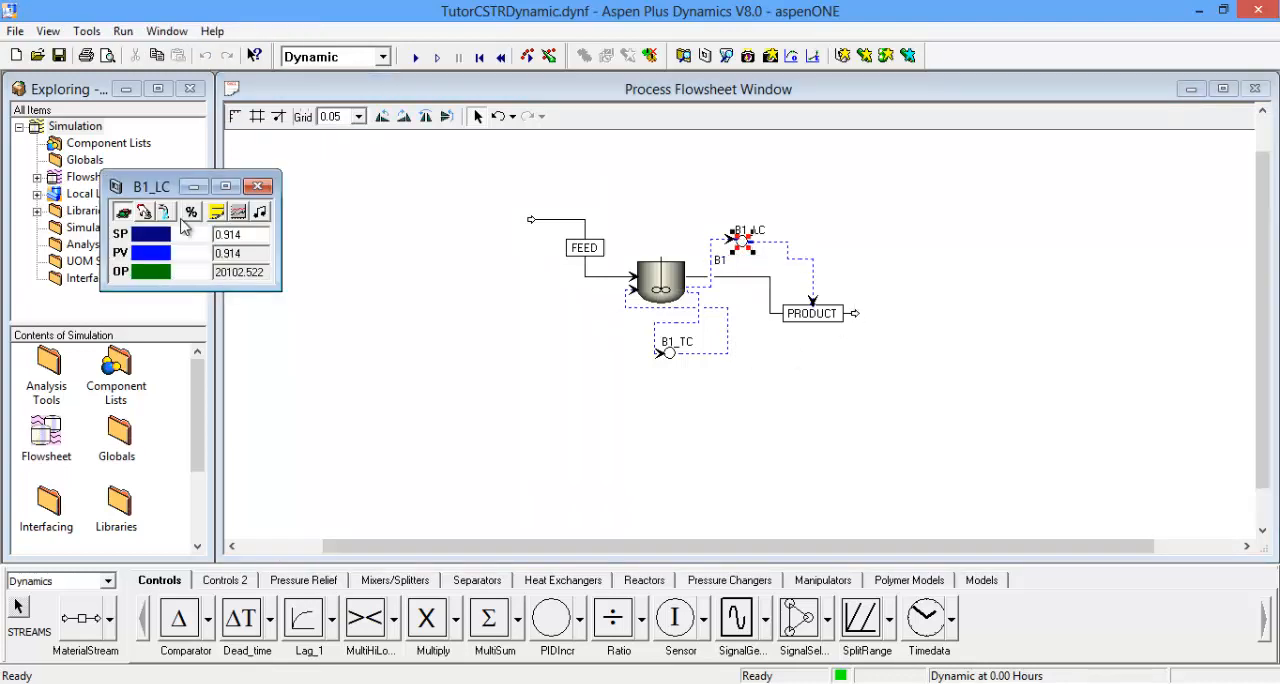
pyautogui.click(216, 212)
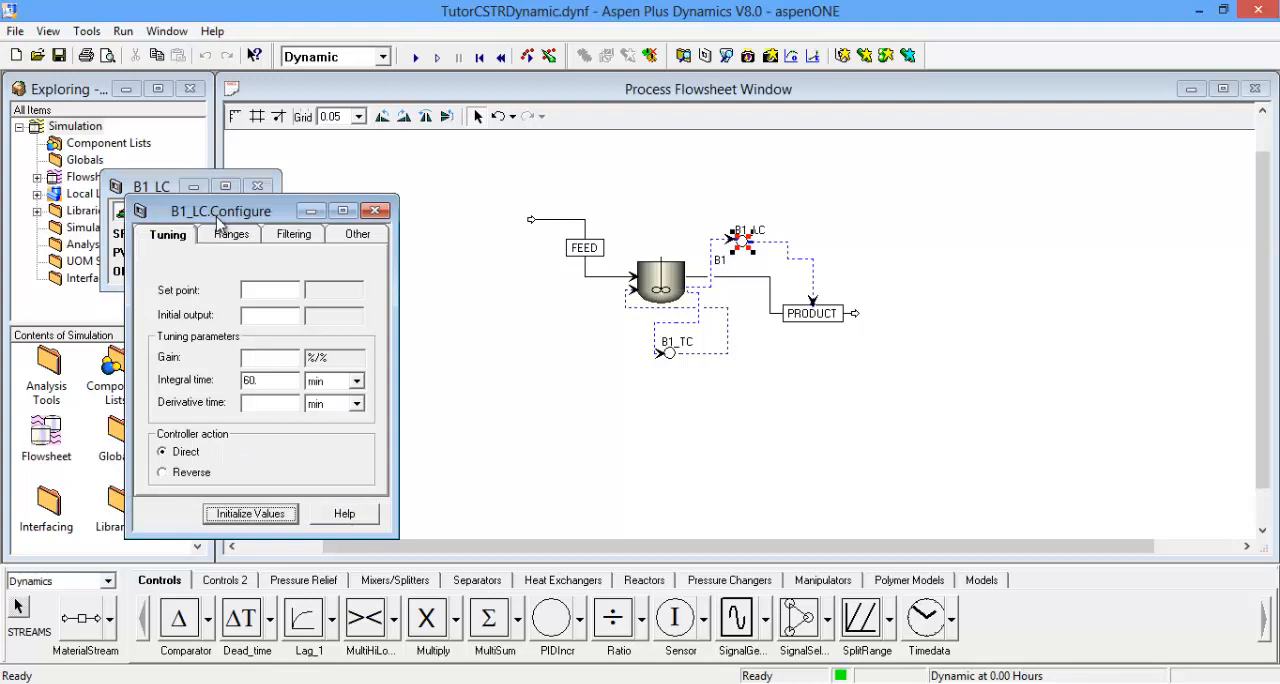
pyautogui.moveTo(243, 211); pyautogui.dragTo(348, 148)
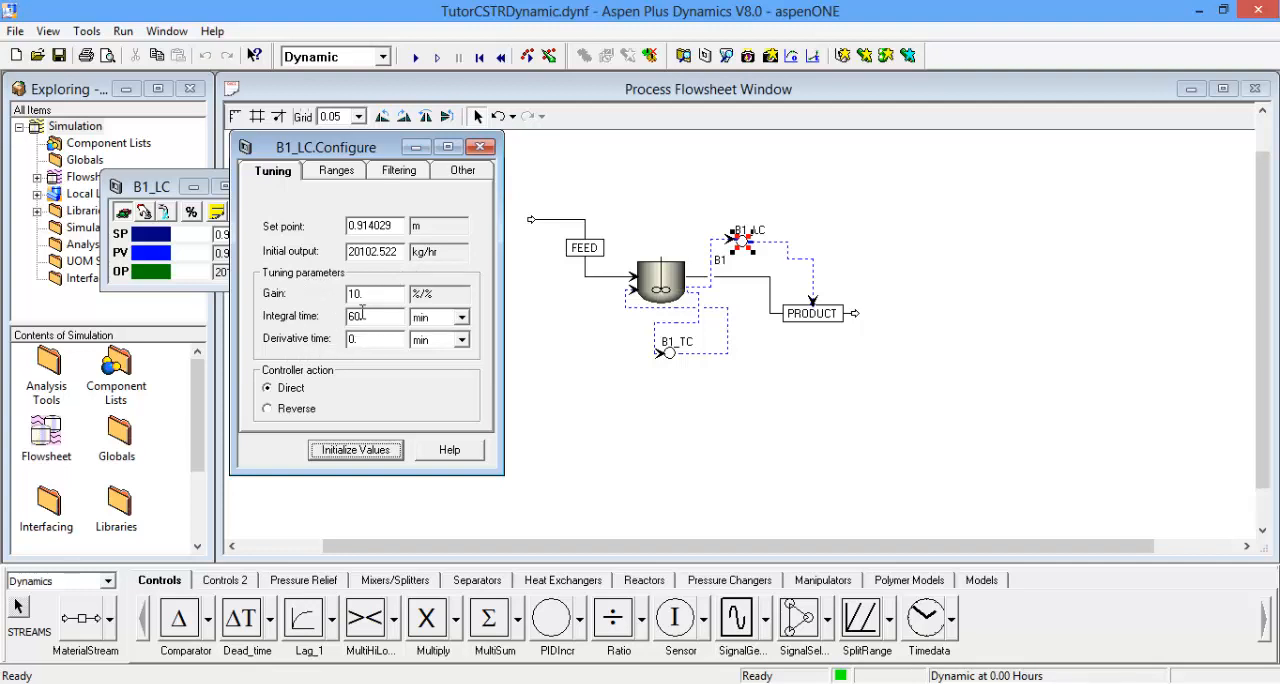
pyautogui.click(336, 172)
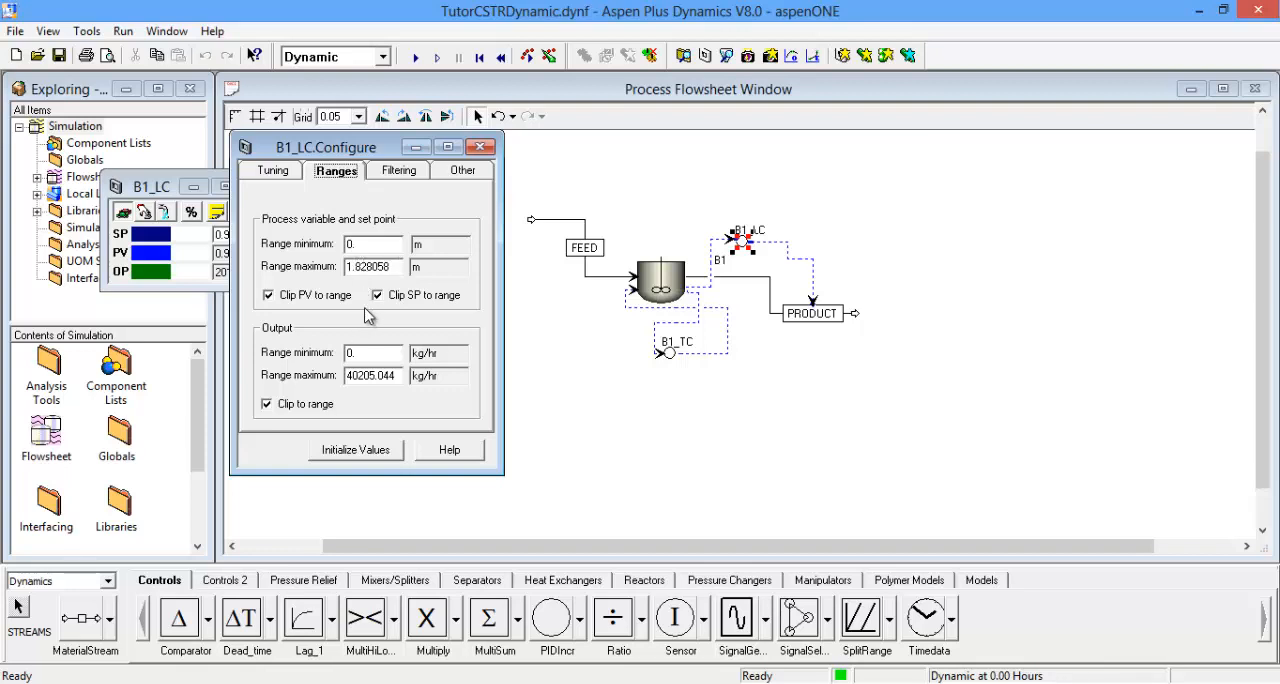
pyautogui.click(279, 172)
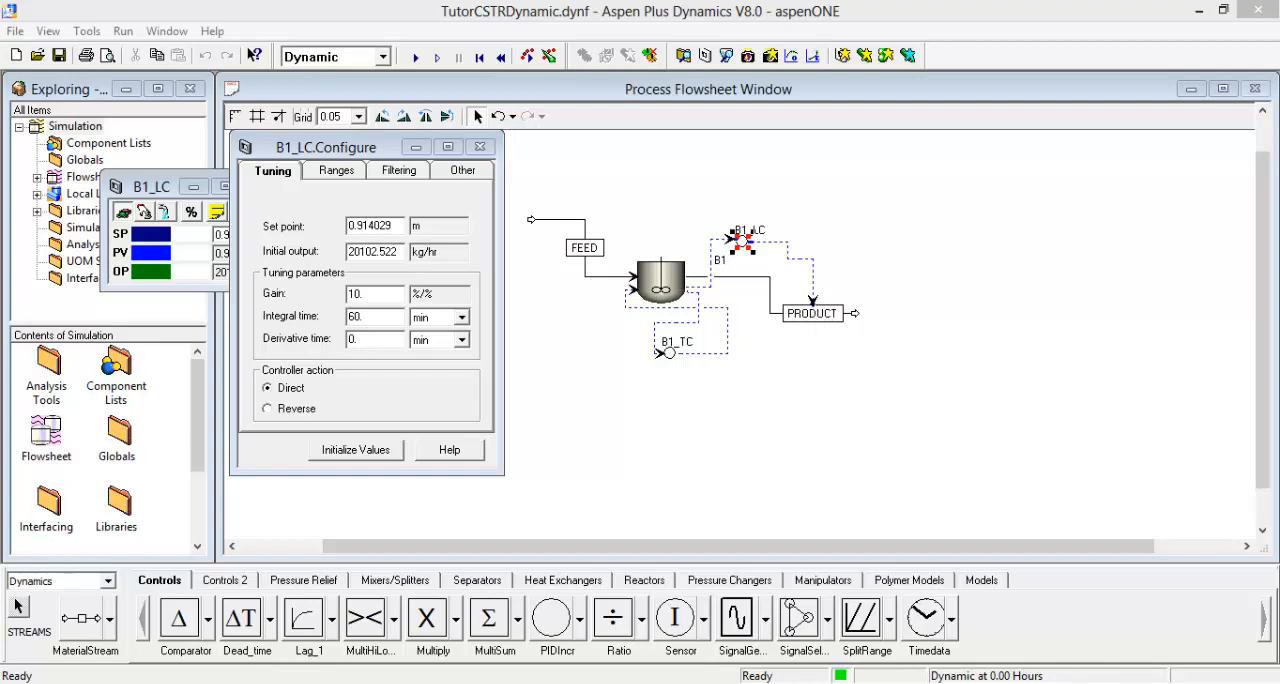
# Step: Read the control loop details and the notes on direct and reverse action in the Word manual, and return to the simulation
pyautogui.hotkey('alt', 'Tab')
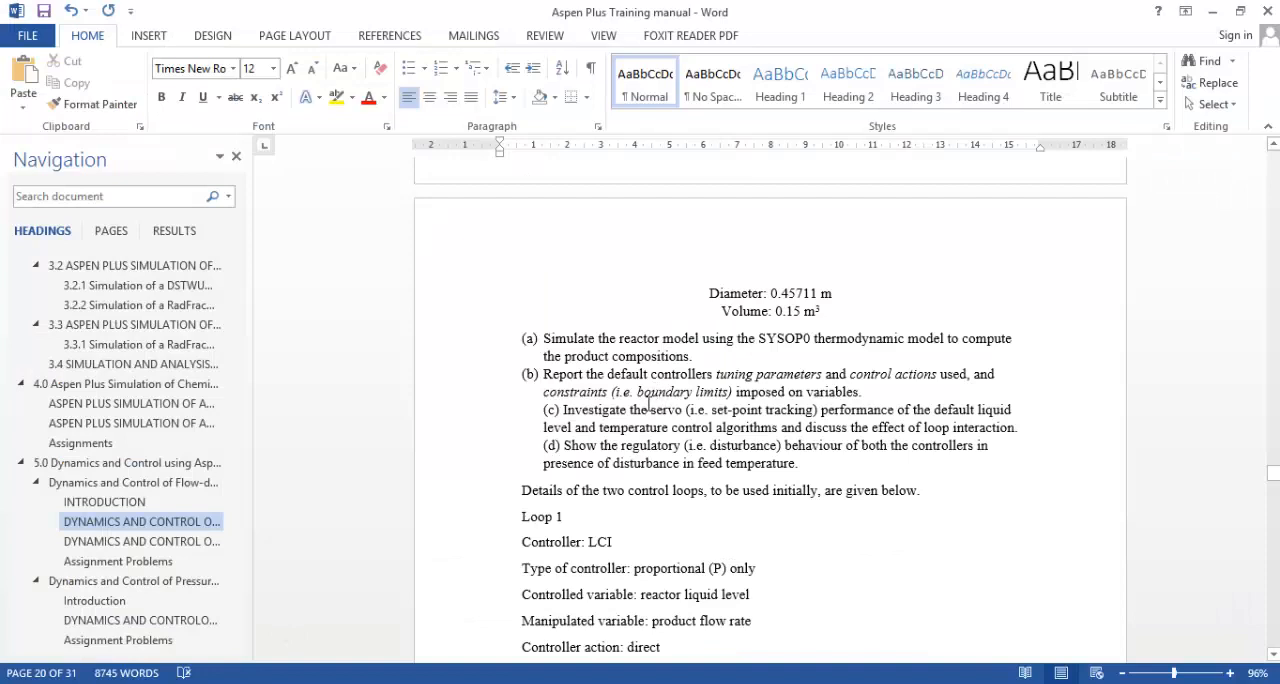
pyautogui.scroll(-10, 648, 402)
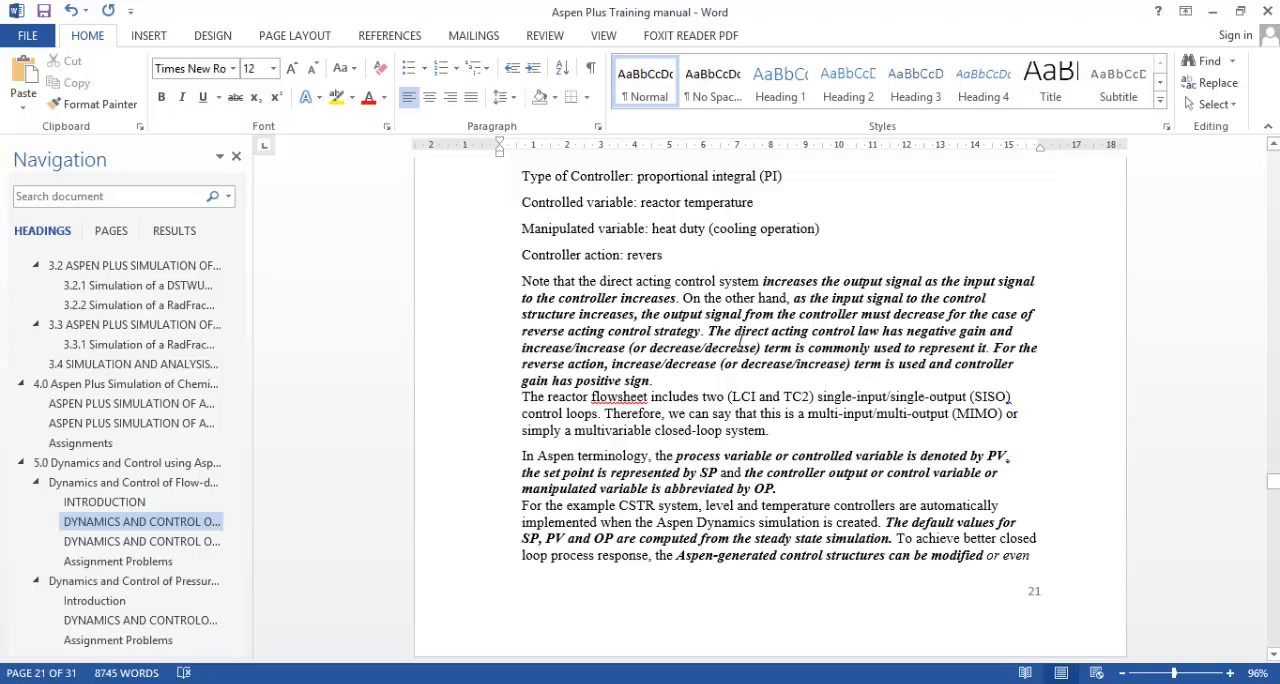
pyautogui.hotkey('alt', 'Tab')
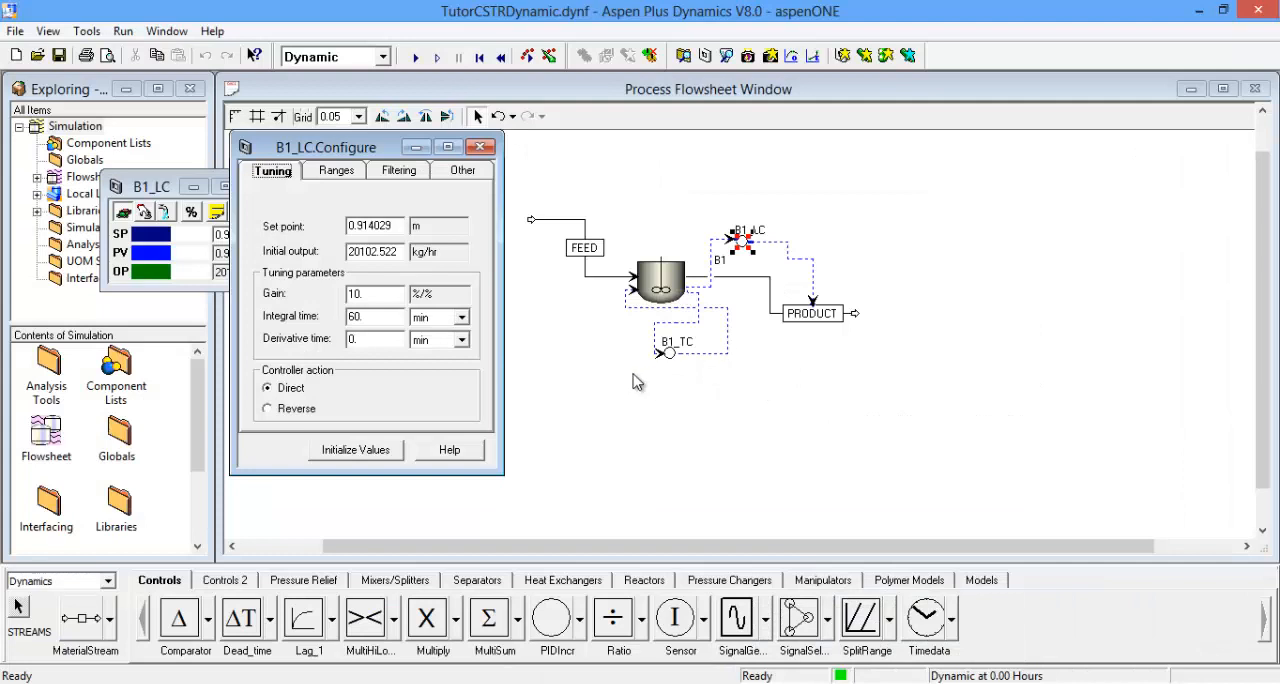
# Step: Close B1_LC's configuration form and faceplate, and consult the CSTR control section of the Word manual again
pyautogui.click(480, 147)
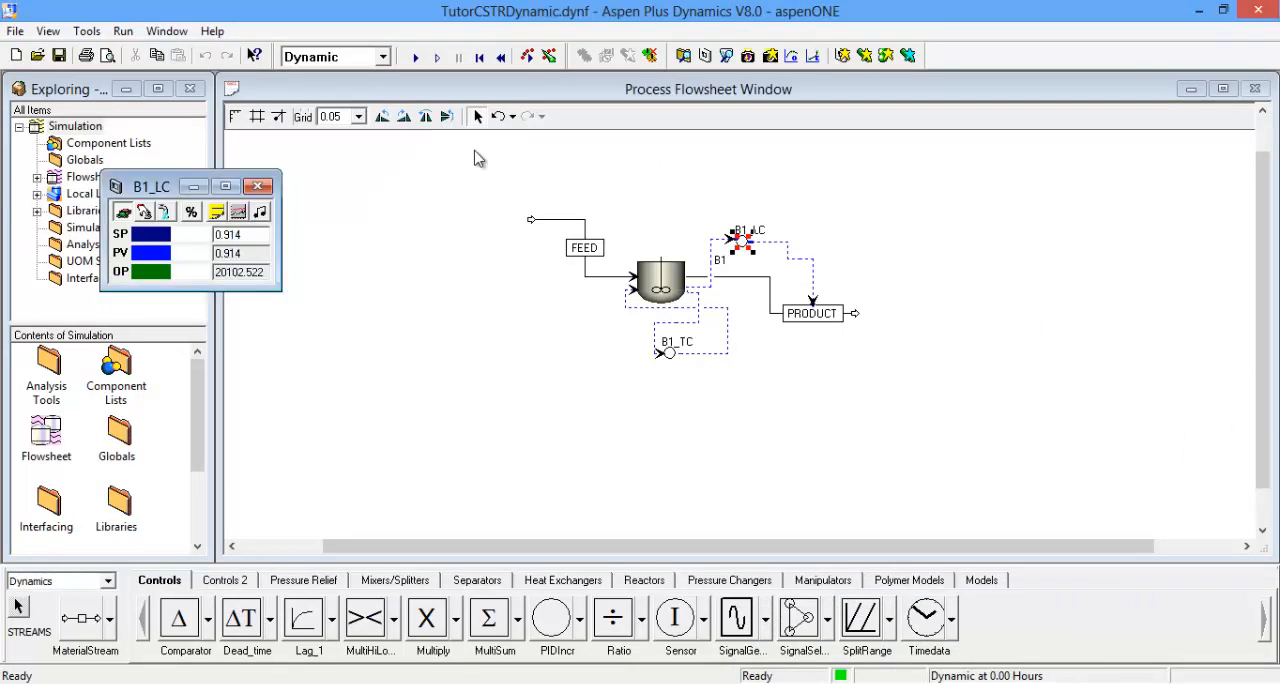
pyautogui.click(260, 187)
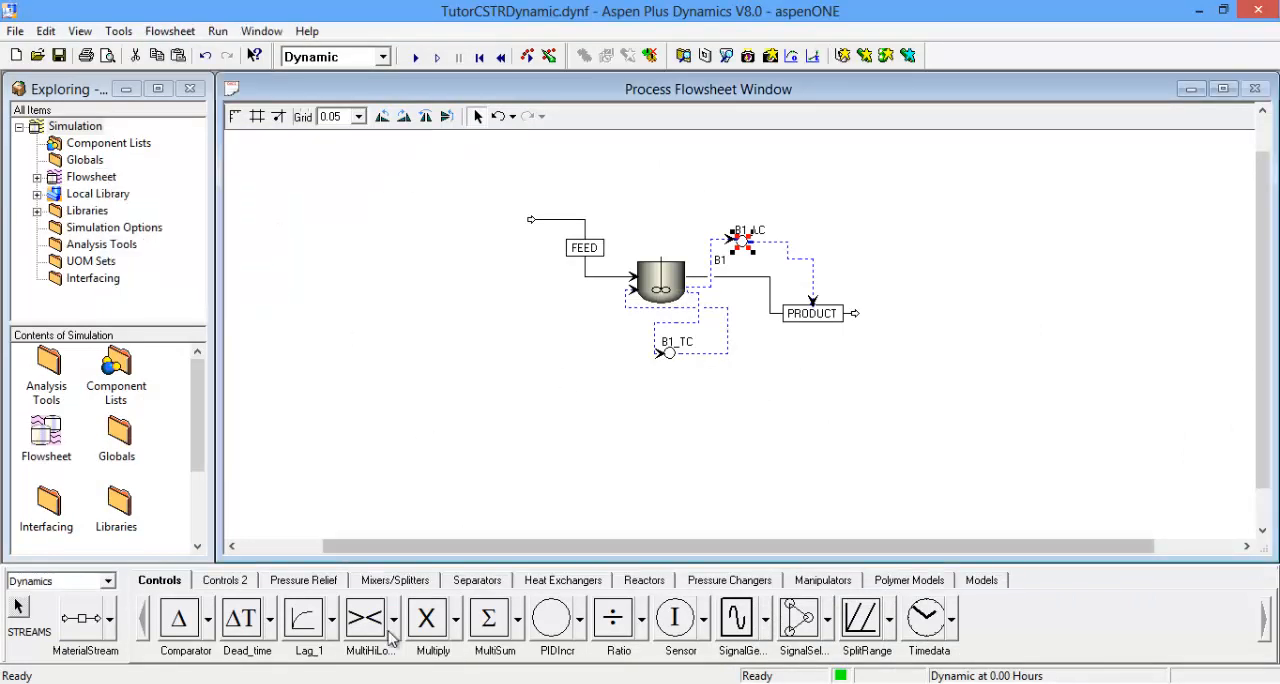
pyautogui.hotkey('alt', 'Tab')
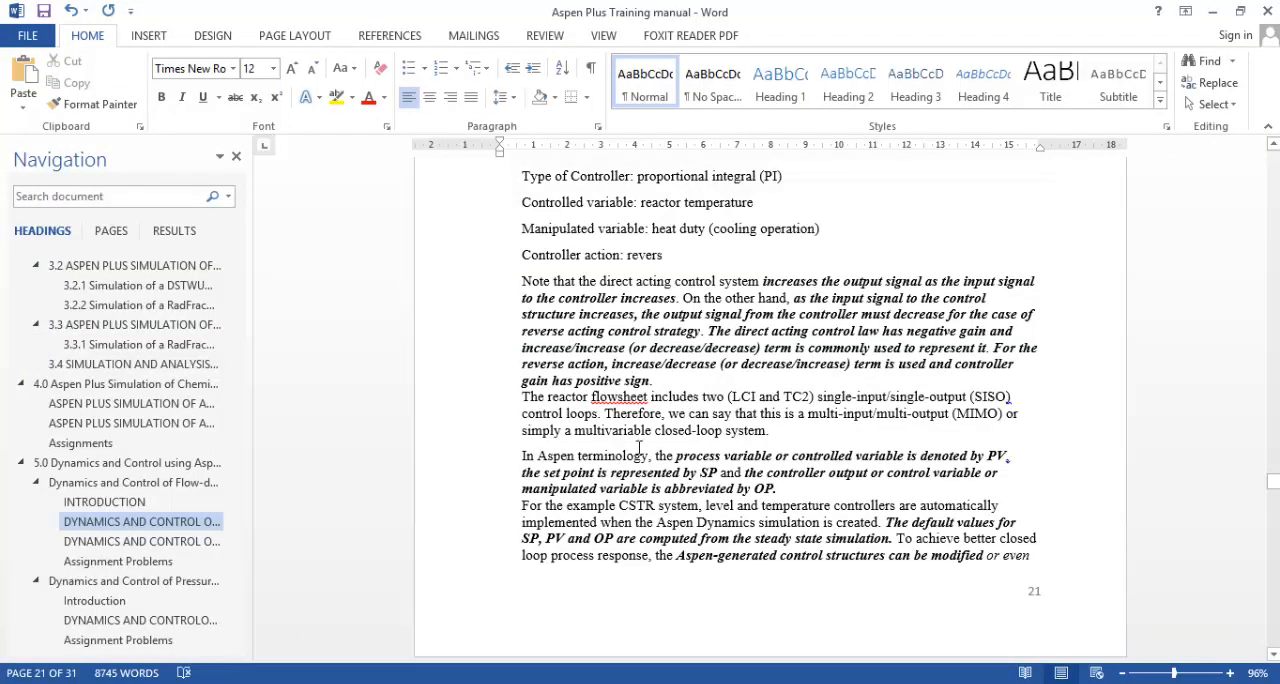
pyautogui.scroll(10, 638, 449)
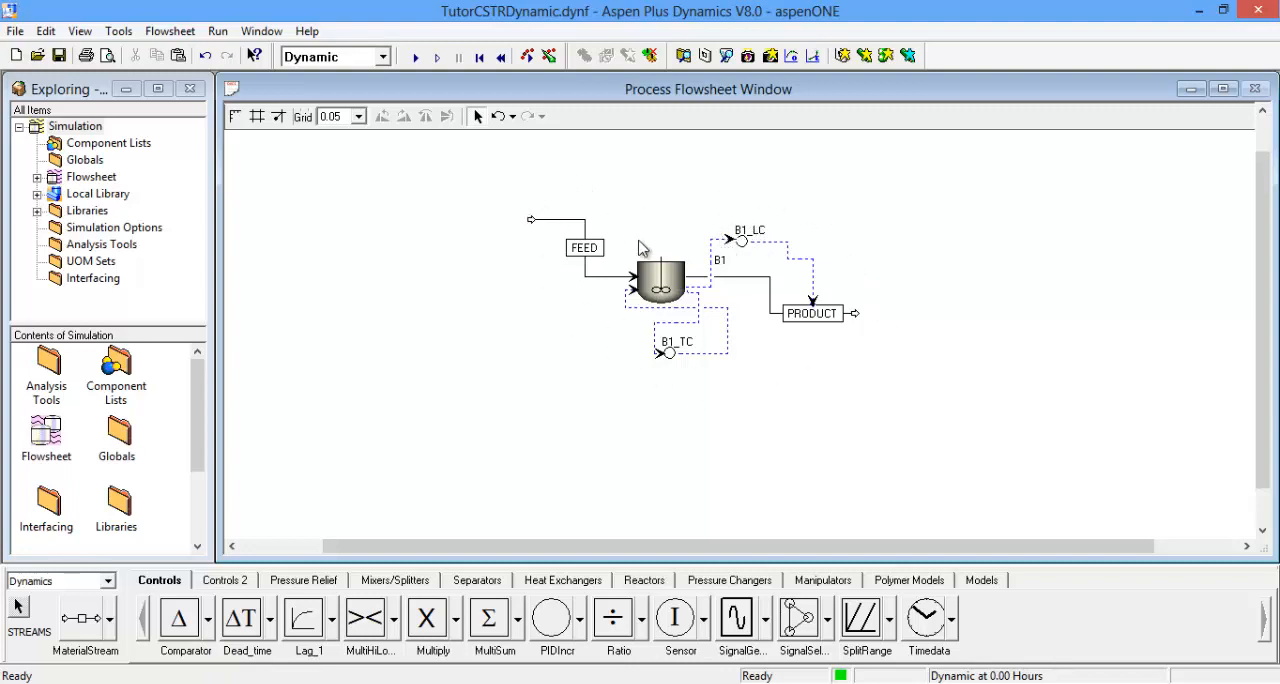
# Step: Reopen B1_LC's faceplate in Aspen Plus Dynamics and display its results plot directly below the faceplate
pyautogui.doubleClick(744, 244)
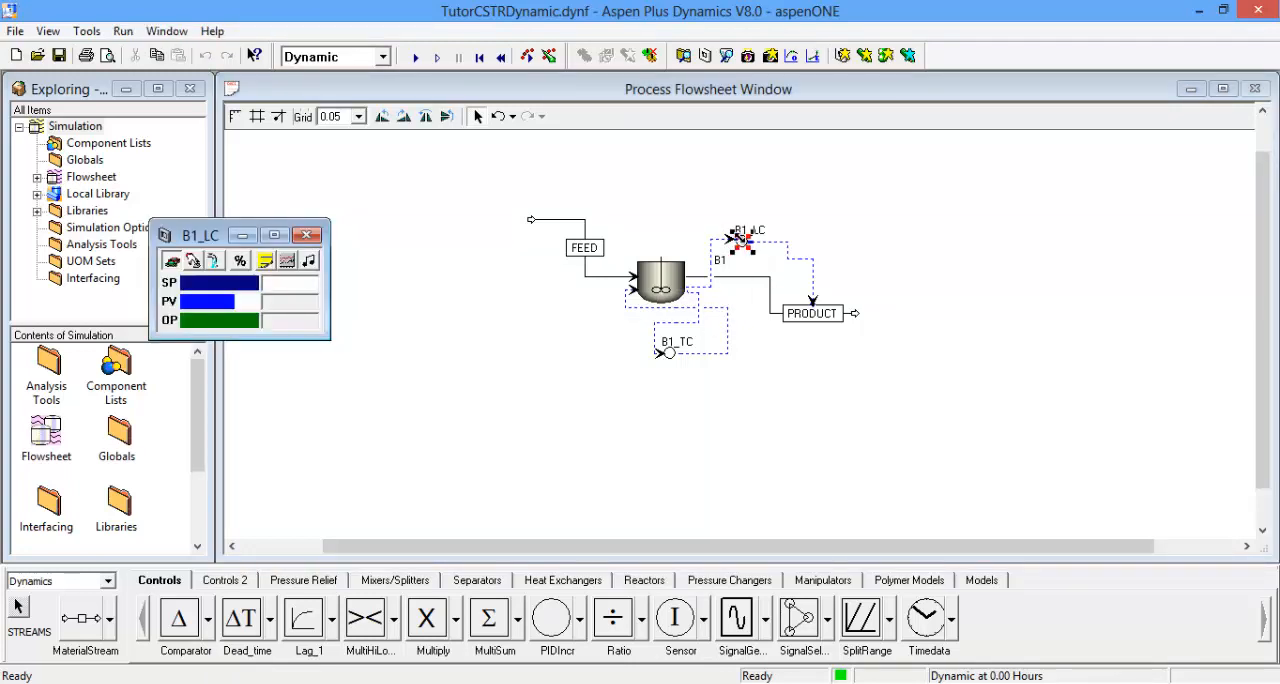
pyautogui.moveTo(211, 236); pyautogui.dragTo(194, 168)
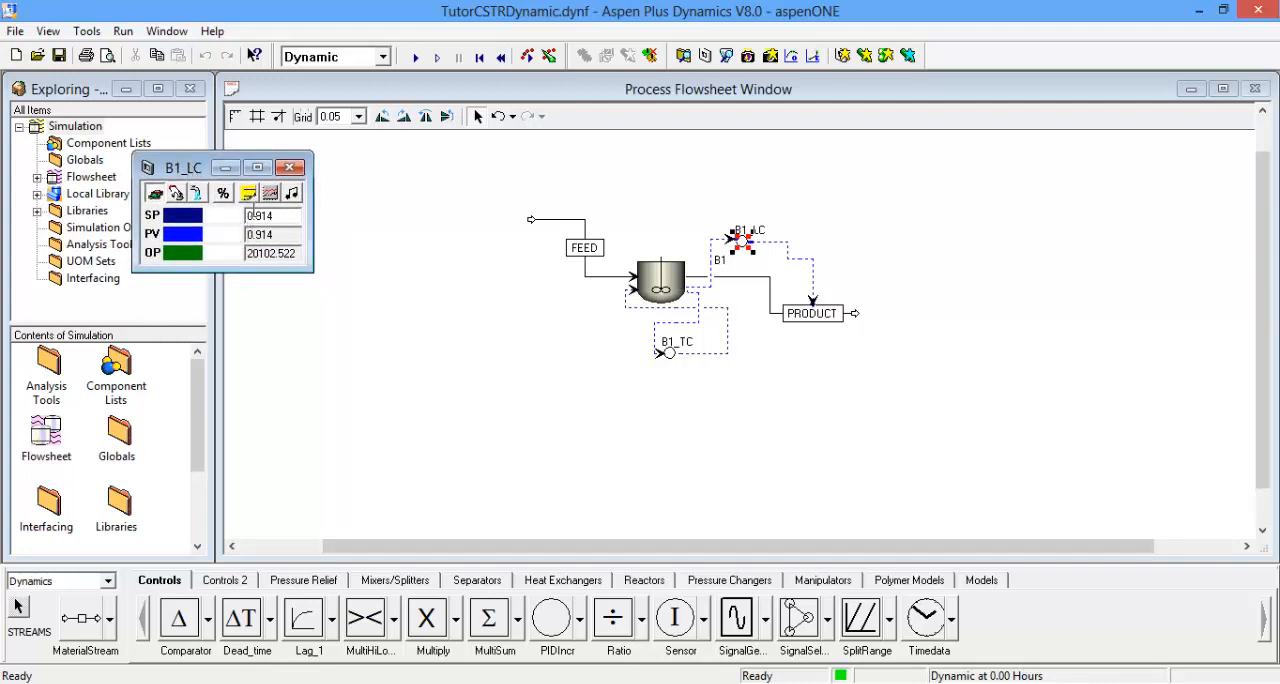
pyautogui.click(248, 195)
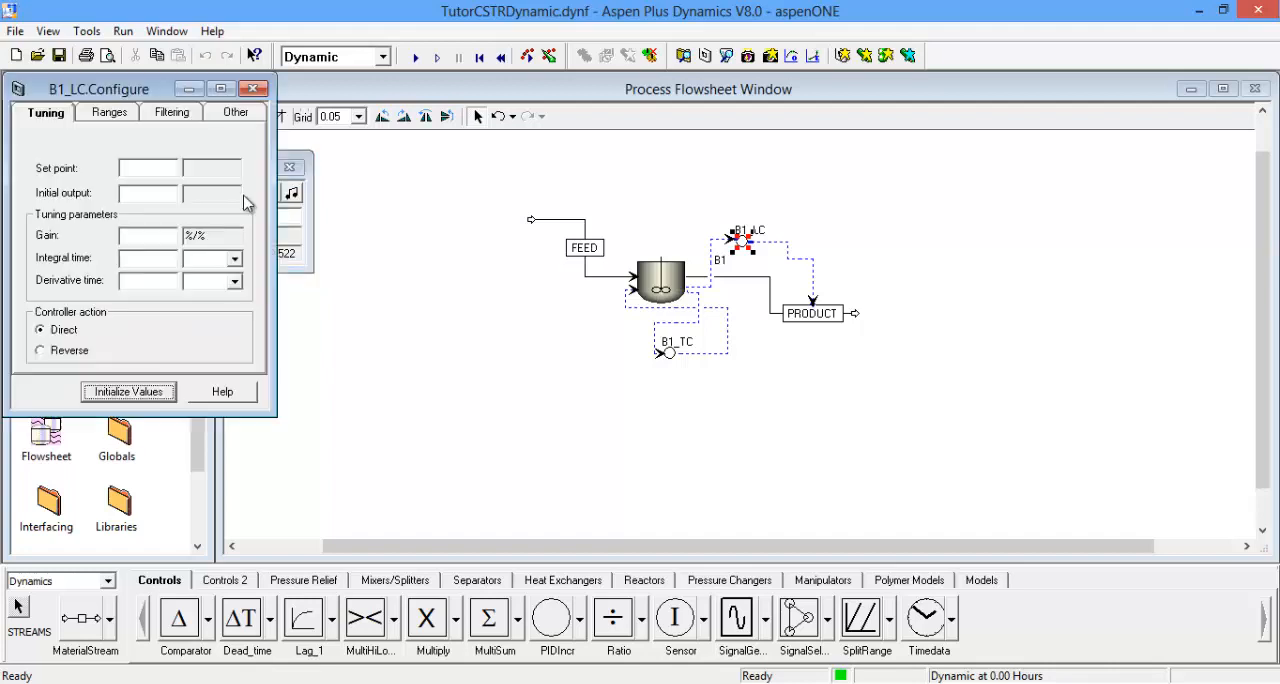
pyautogui.click(253, 88)
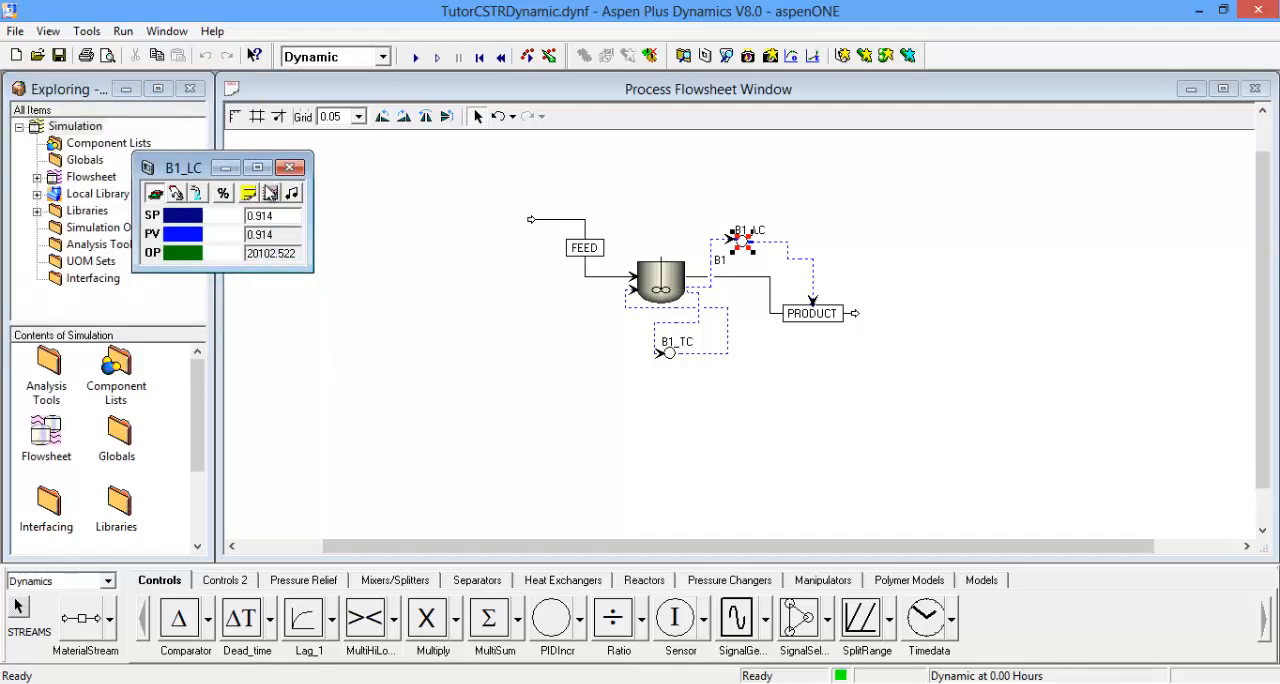
pyautogui.click(272, 196)
pyautogui.moveTo(160, 118); pyautogui.dragTo(160, 330)
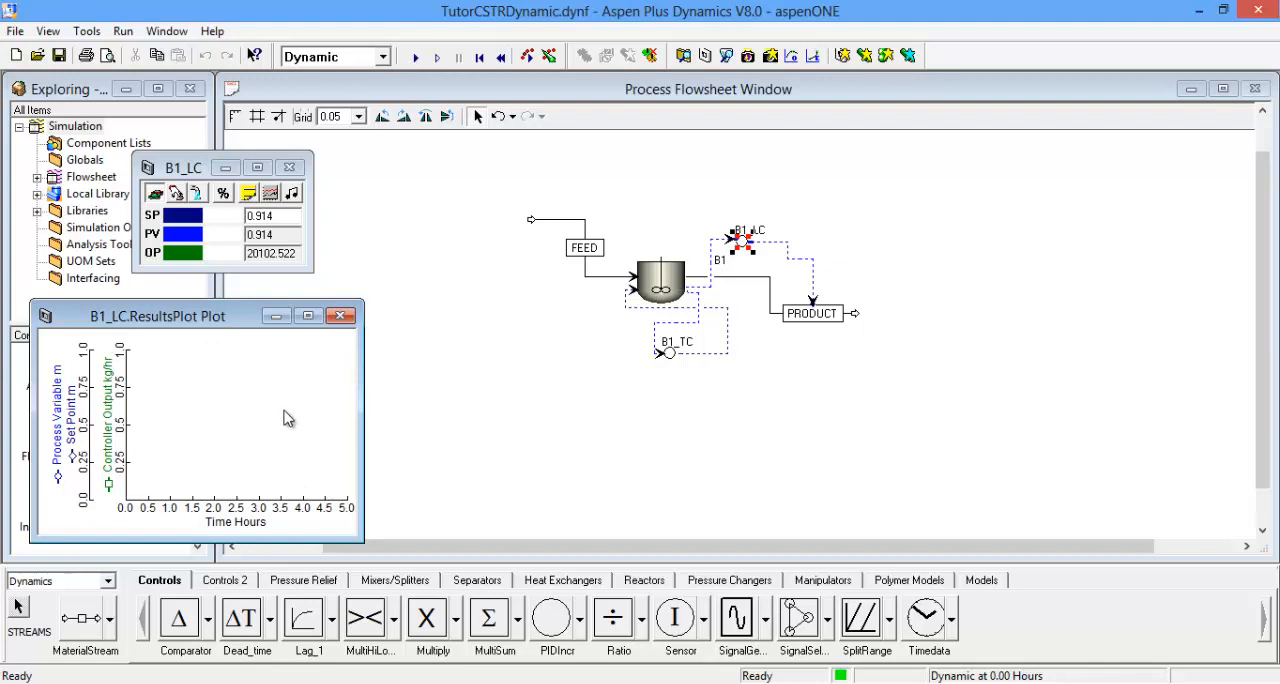
# Step: Open B1_LC's configuration form, place it clear of the faceplate and results plot, and run the dynamic simulation
pyautogui.click(249, 196)
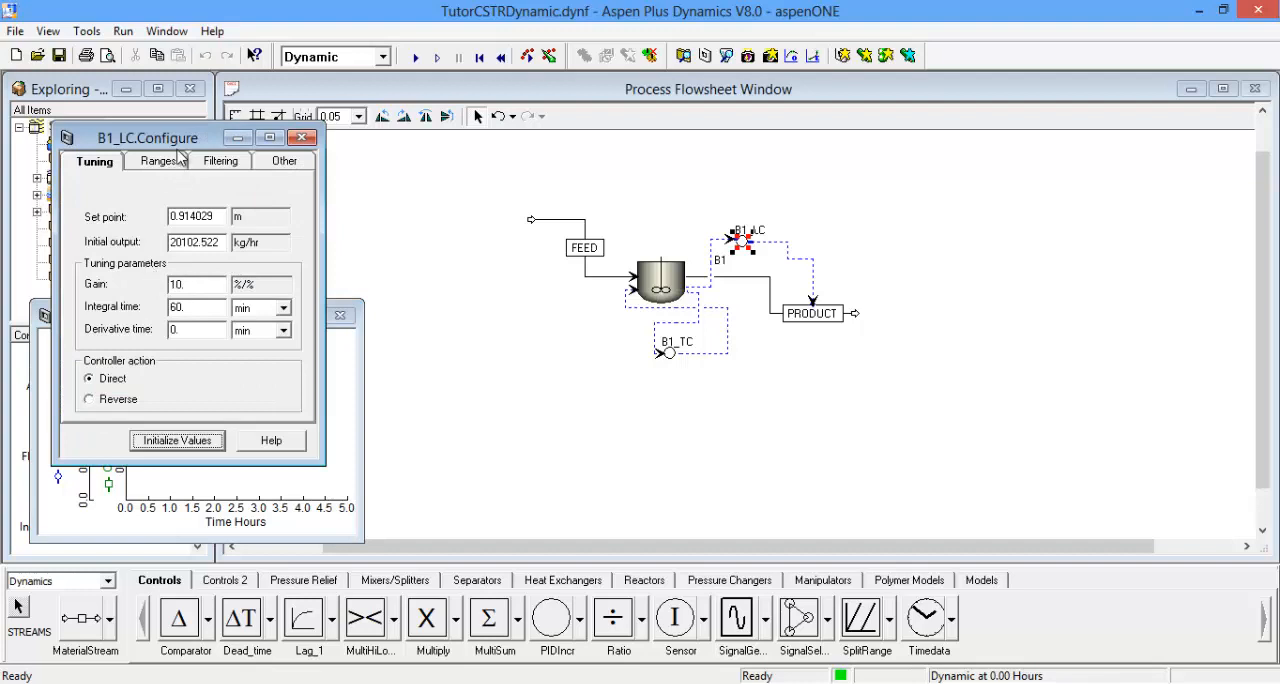
pyautogui.moveTo(171, 146); pyautogui.dragTo(686, 260)
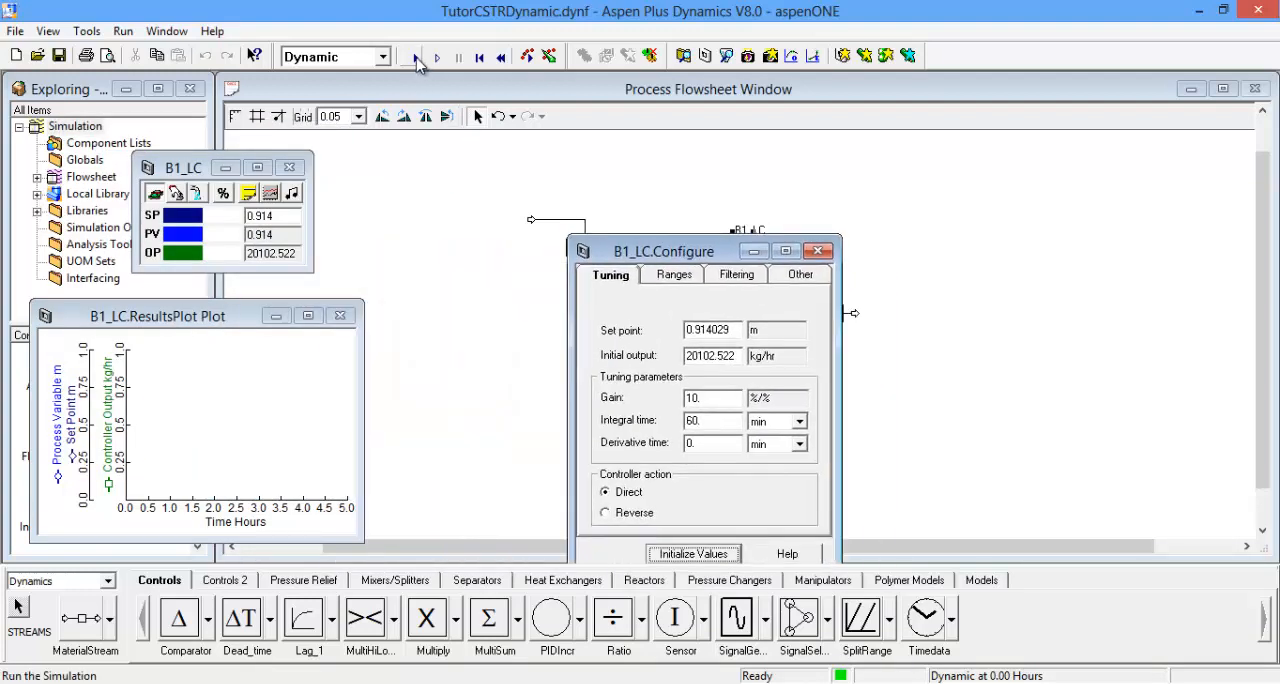
pyautogui.click(416, 58)
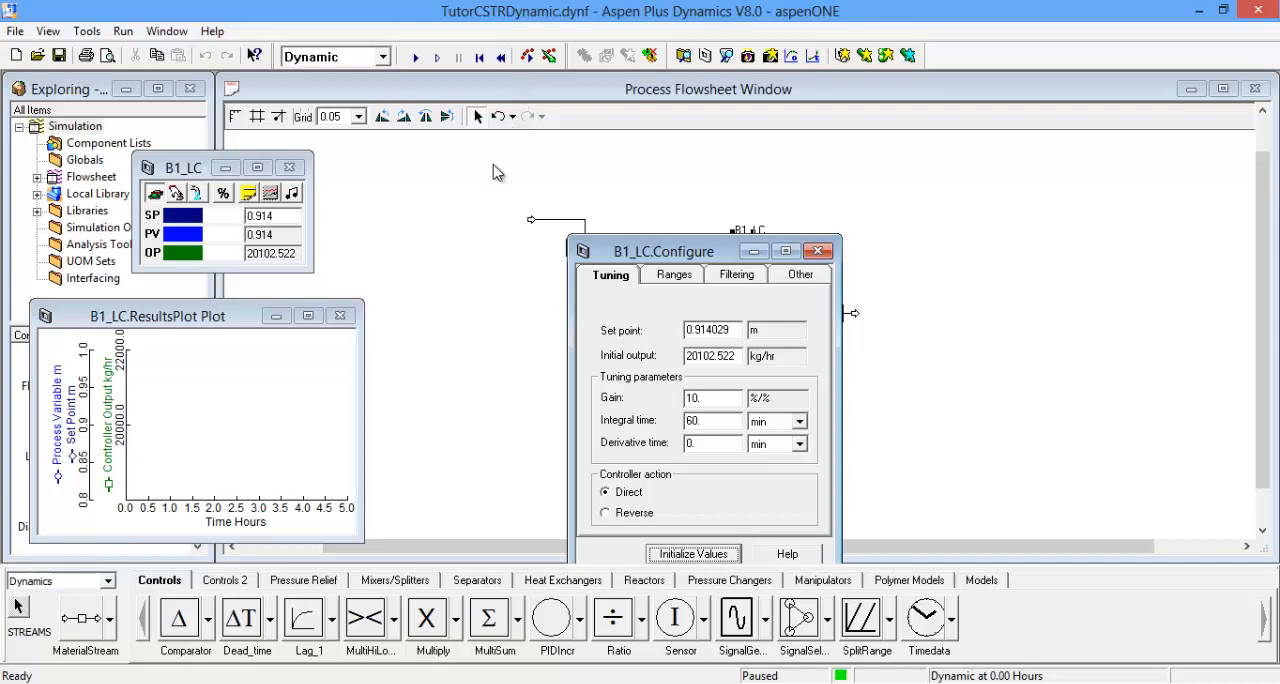
# Step: Set the dynamic simulation to pause at 5 hours and run it
pyautogui.press('F8')
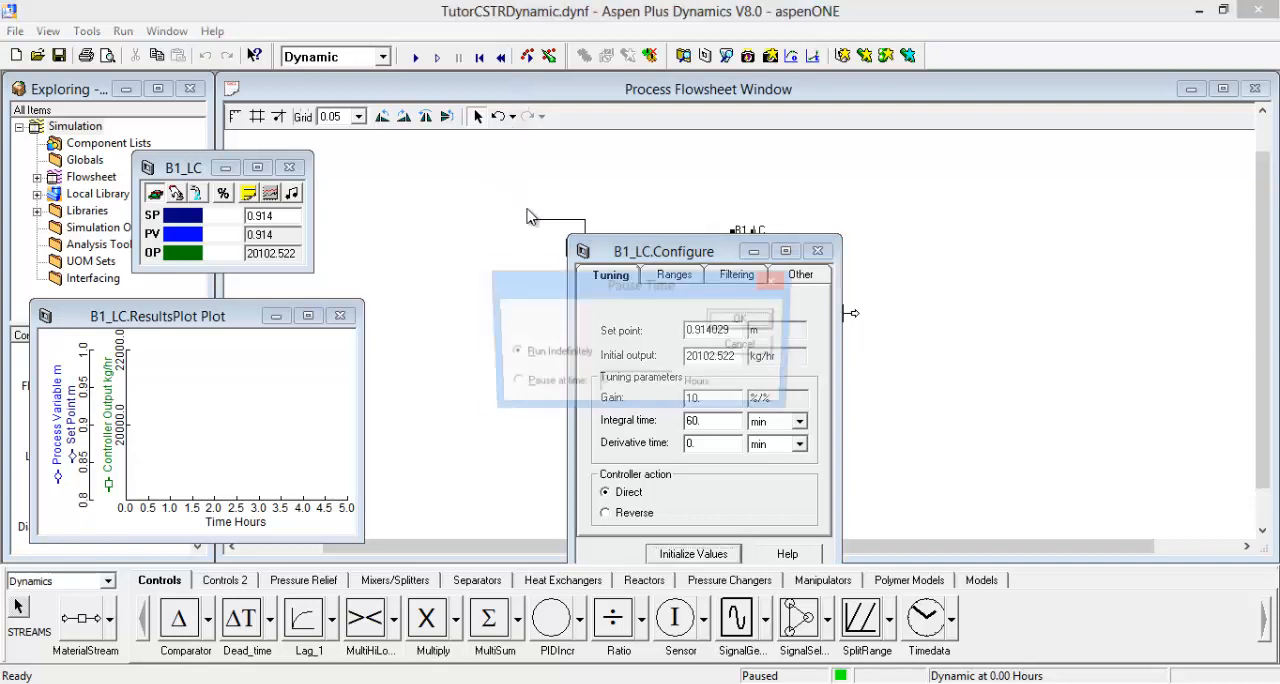
pyautogui.click(511, 386)
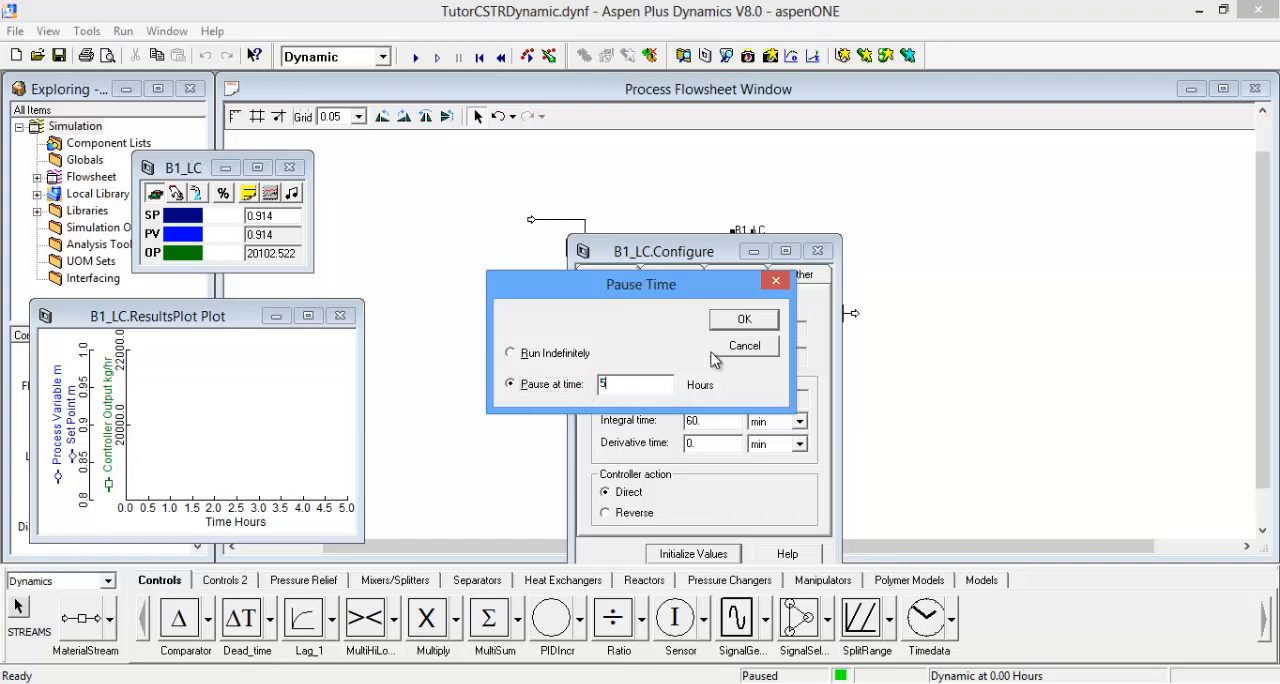
pyautogui.click(743, 321)
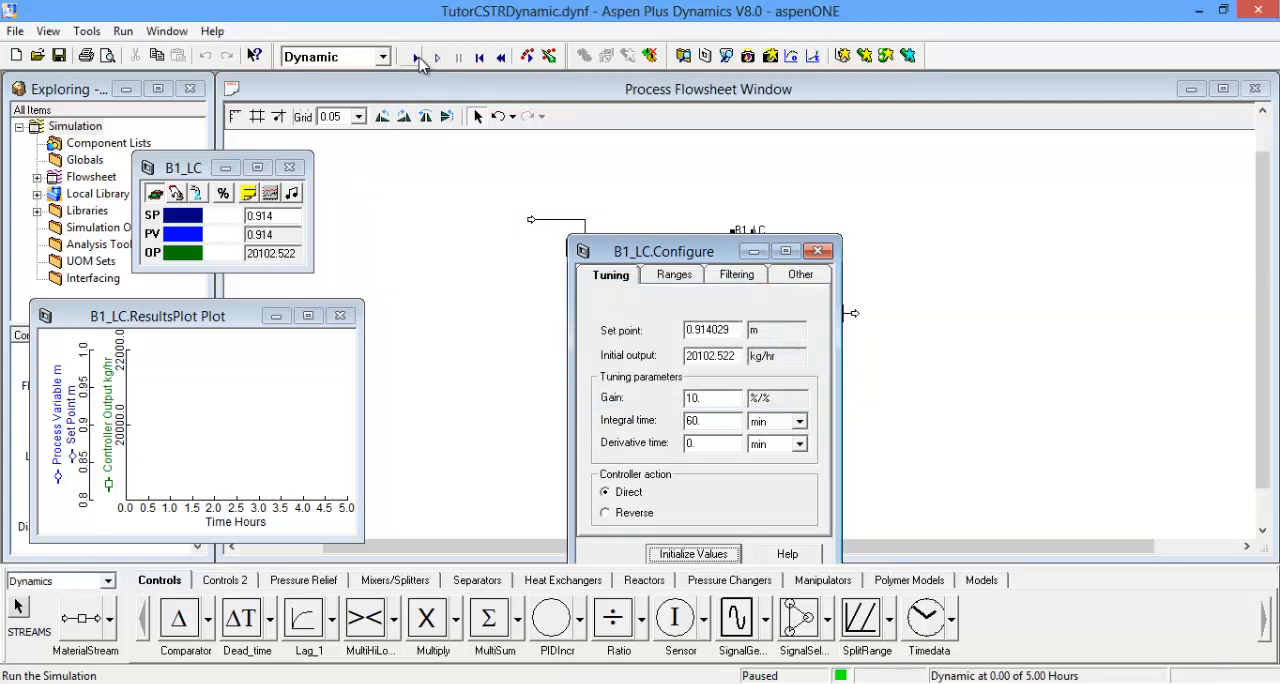
pyautogui.click(415, 58)
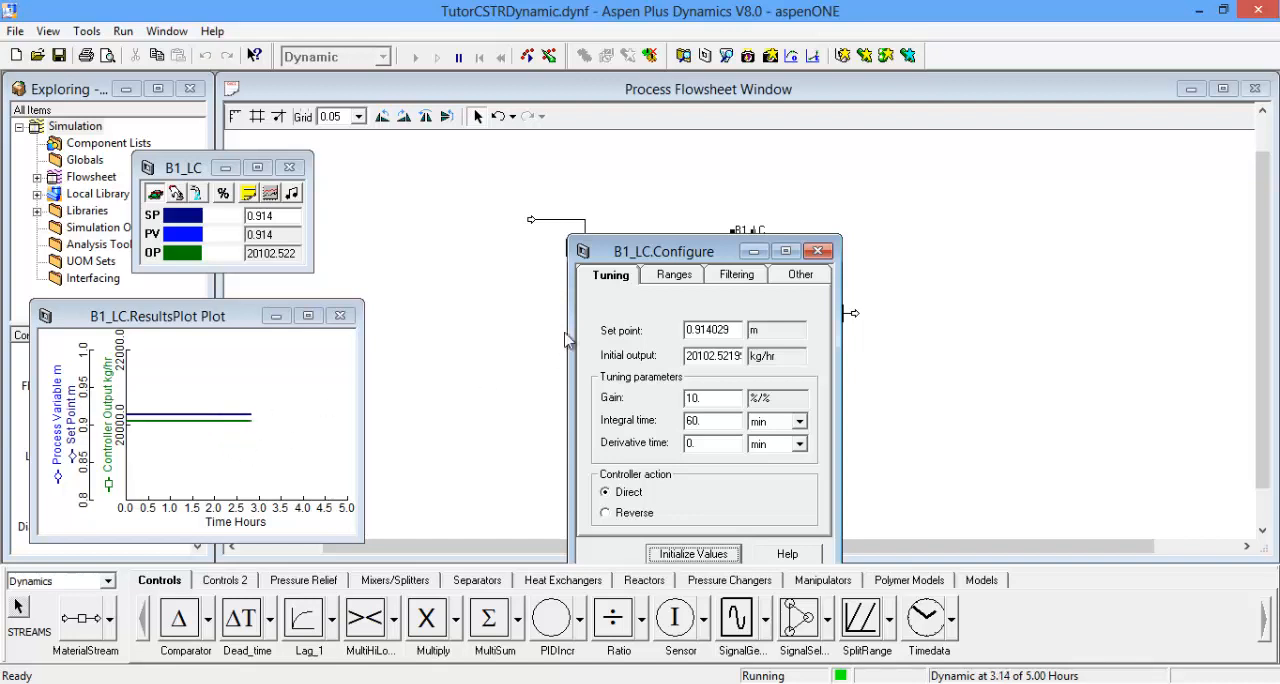
# Step: Move B1_LC's configuration form clear of the flowsheet, and display the faceplate and results plot of the temperature controller B1_TC
pyautogui.moveTo(674, 252); pyautogui.dragTo(877, 312)
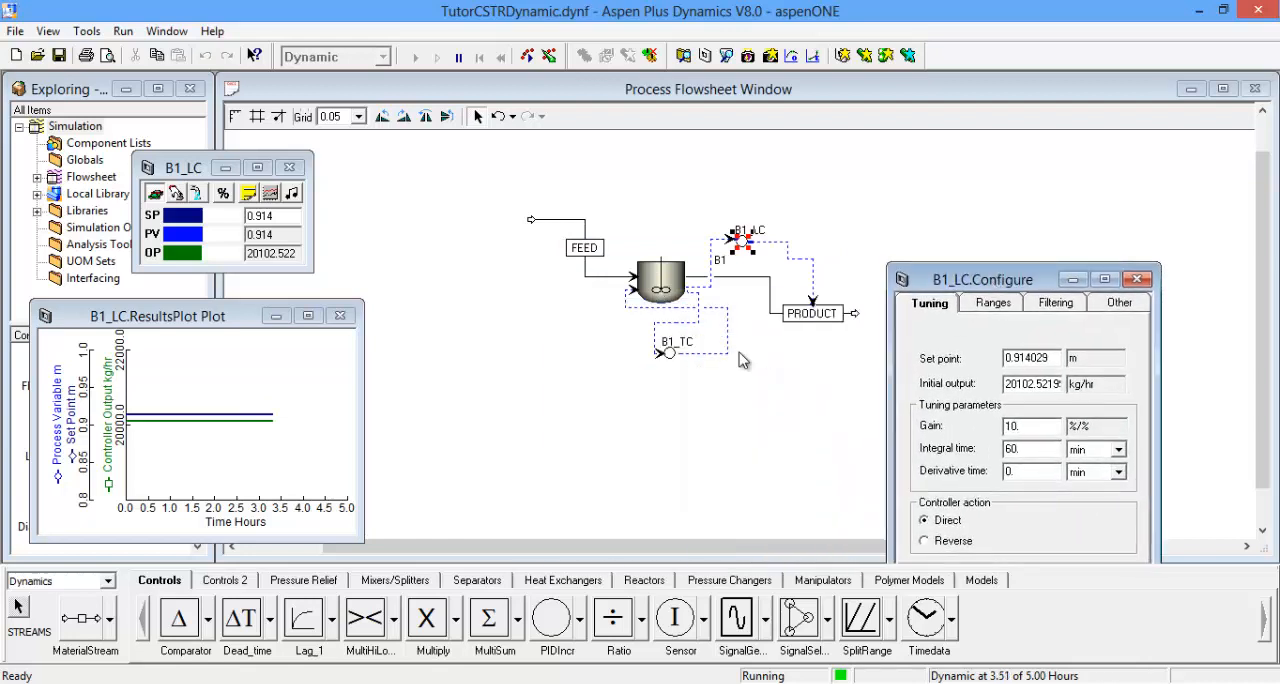
pyautogui.doubleClick(674, 357)
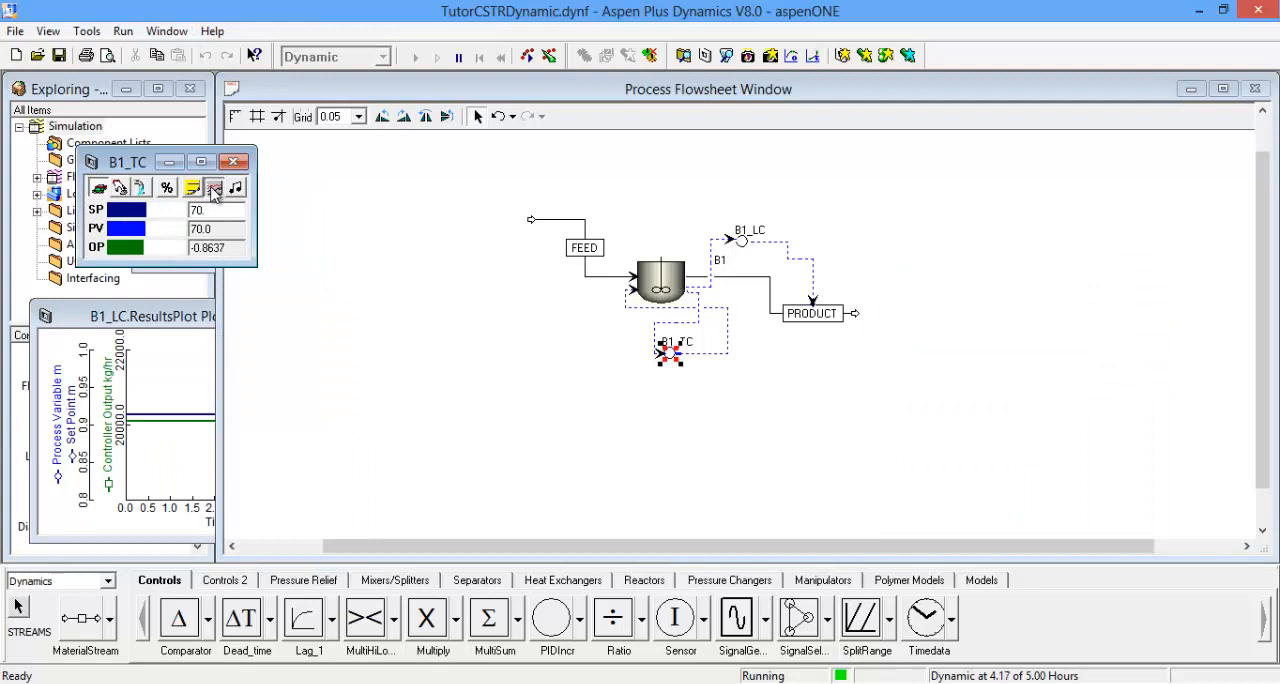
pyautogui.click(213, 189)
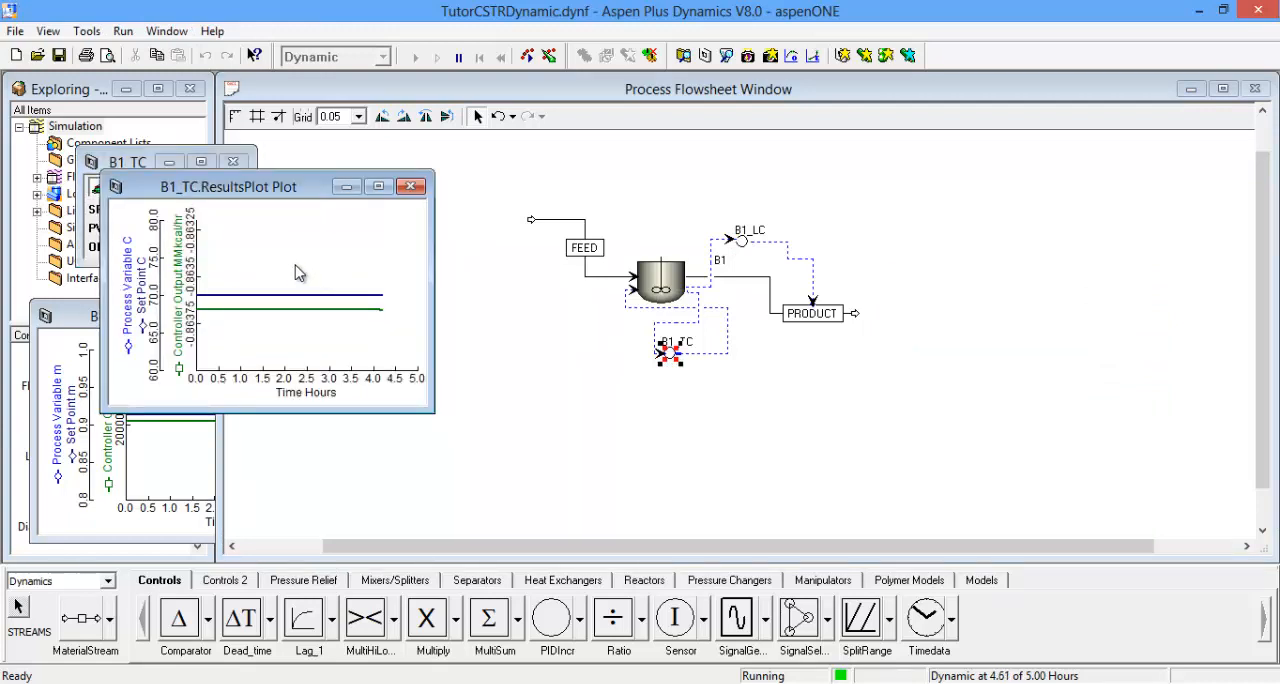
pyautogui.moveTo(228, 197); pyautogui.dragTo(365, 219)
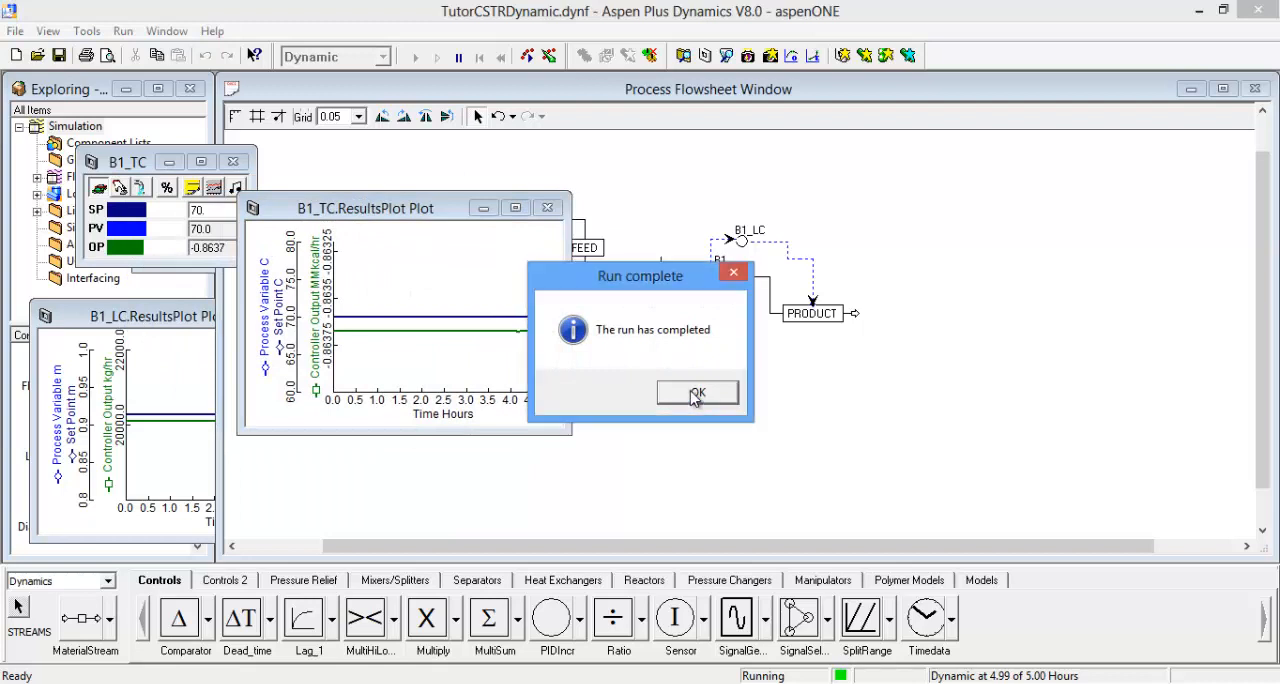
# Step: Dismiss the run completion notice and arrange the B1_TC and B1_LC results plots side by side, both fully visible
pyautogui.click(698, 392)
pyautogui.moveTo(390, 214); pyautogui.dragTo(565, 225)
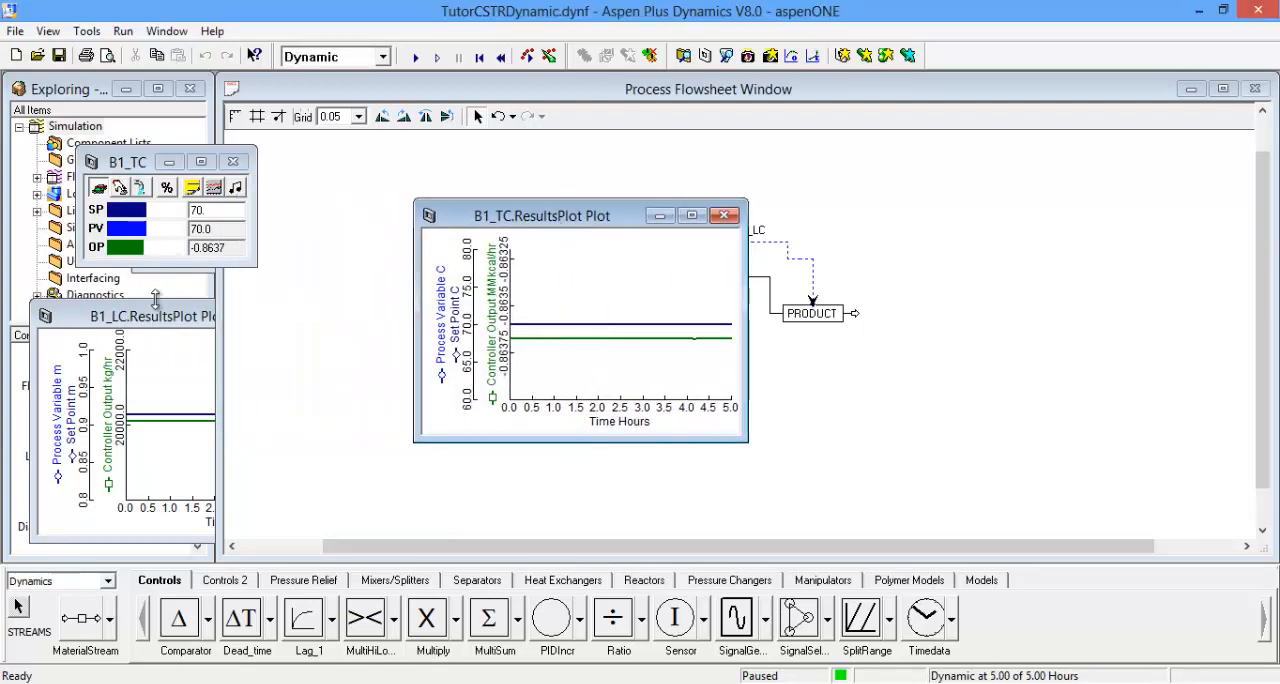
pyautogui.click(158, 318)
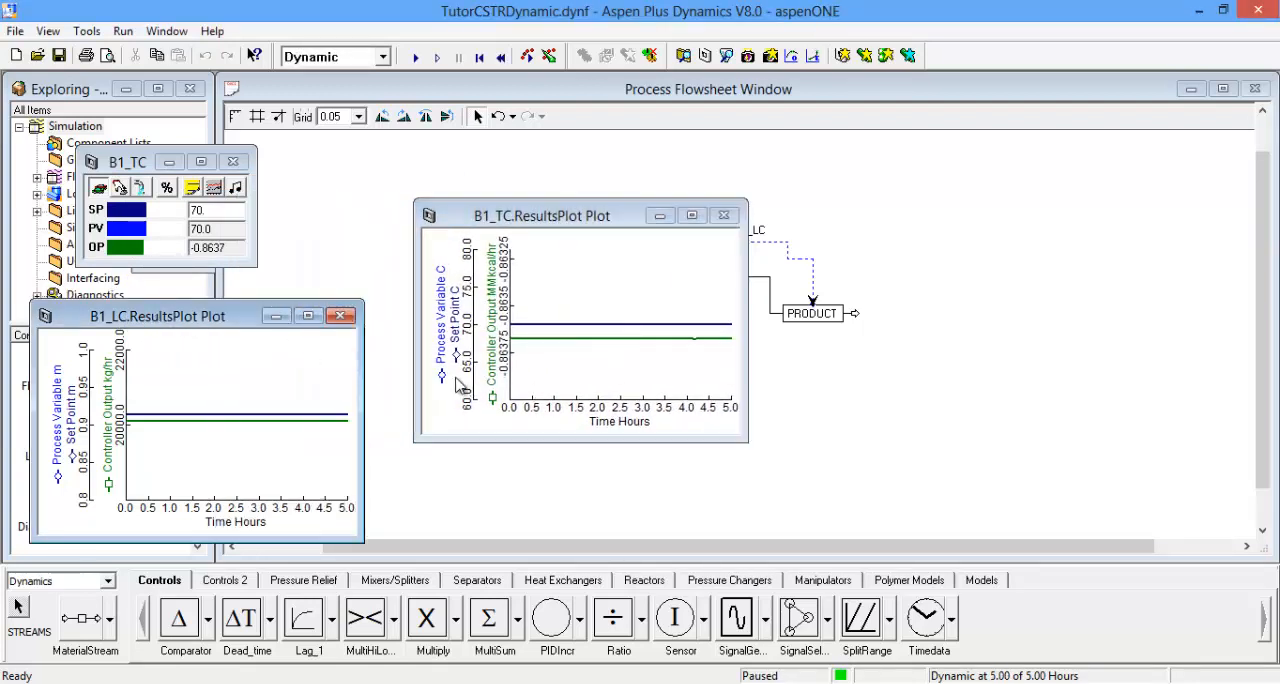